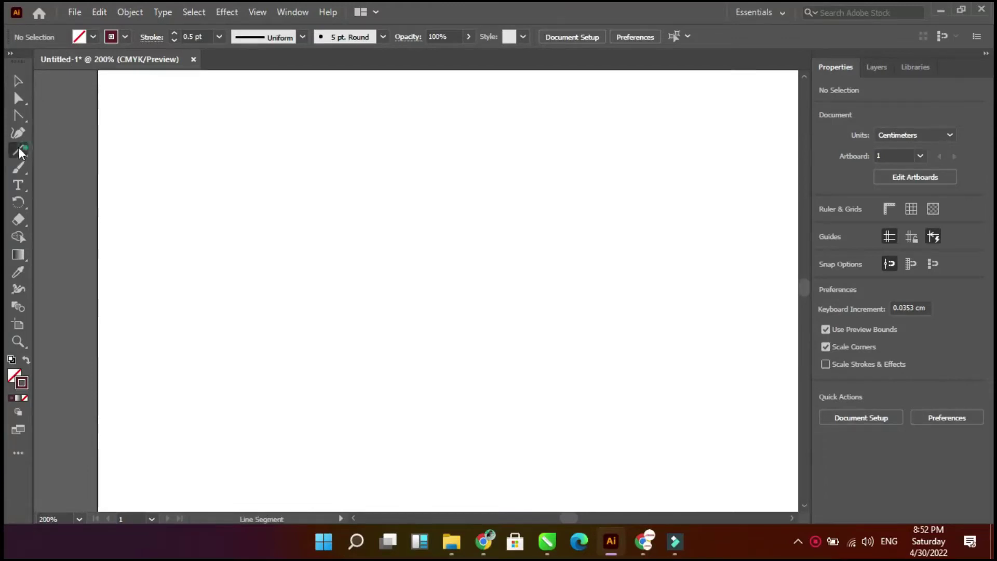
Draw a vertical straight line about 2.27 cm tall on the artboard.
left_click(18, 150)
mouse_move(239, 169)
left_mouse_down()
mouse_move(239, 355)
mouse_move(239, 313)
left_mouse_up()
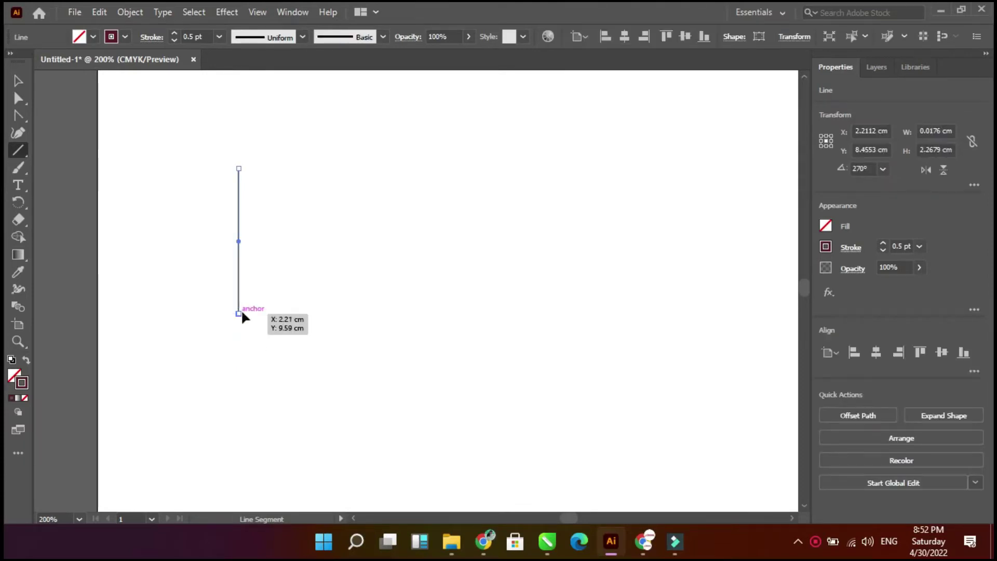
Bend the vertical line into a leftward arc by converting its middle anchor point.
left_click(18, 80)
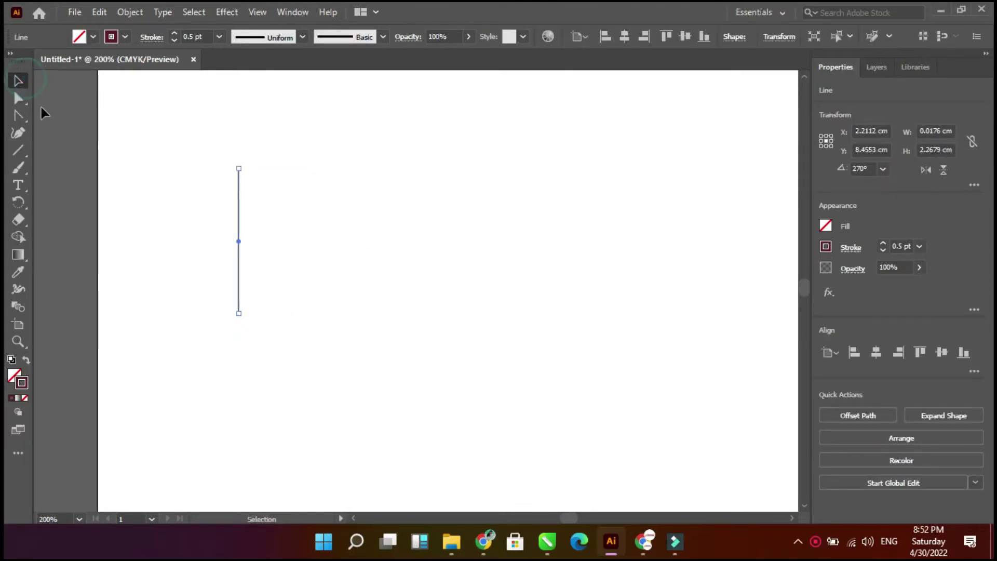
left_click(240, 217)
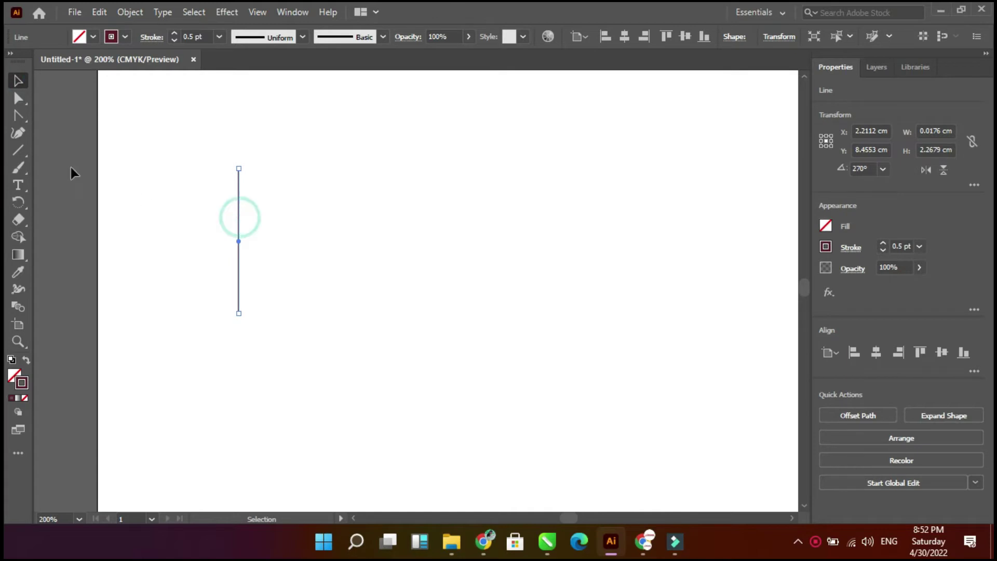
left_click(19, 117)
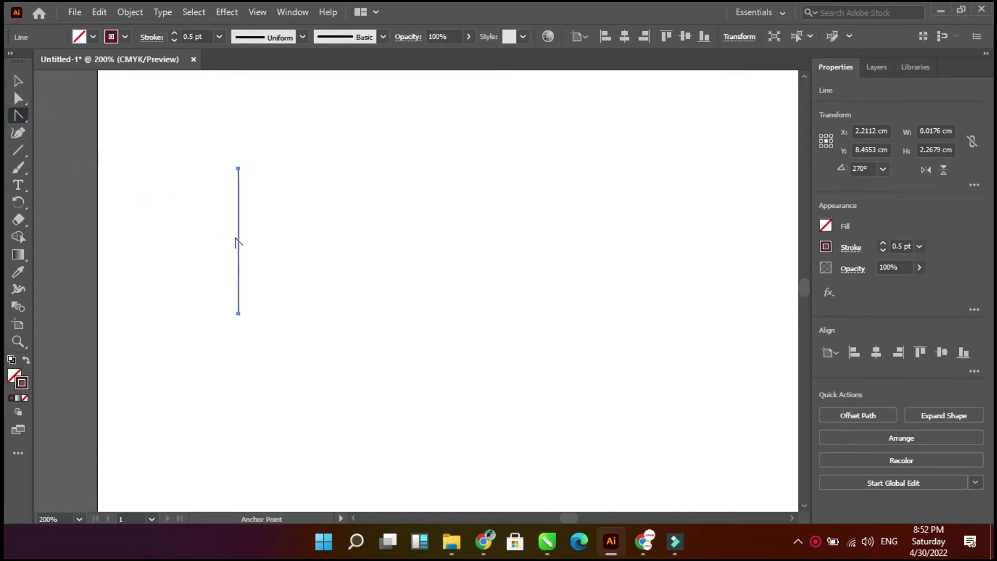
left_click_drag(238, 240, 205, 242)
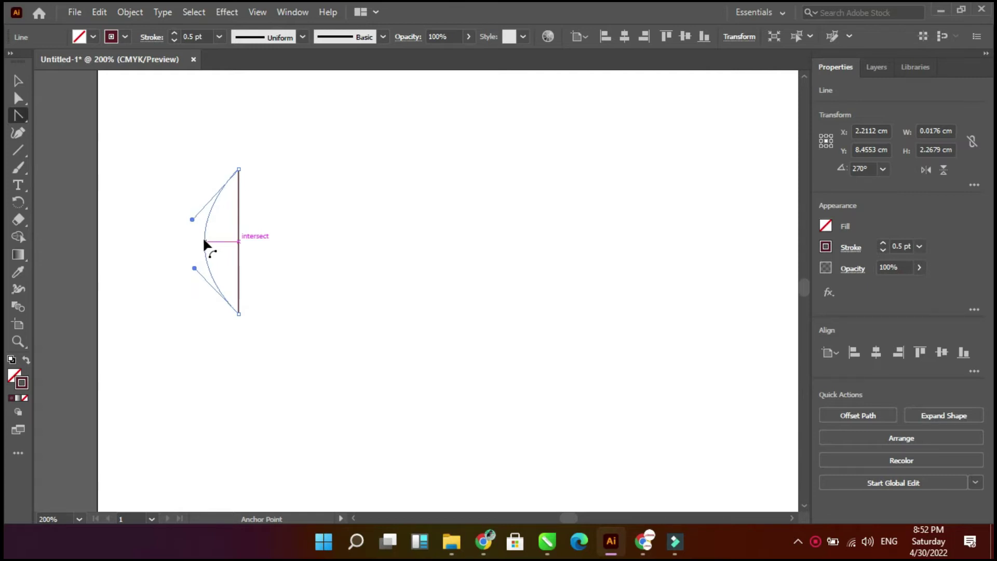
left_click_drag(205, 243, 206, 242)
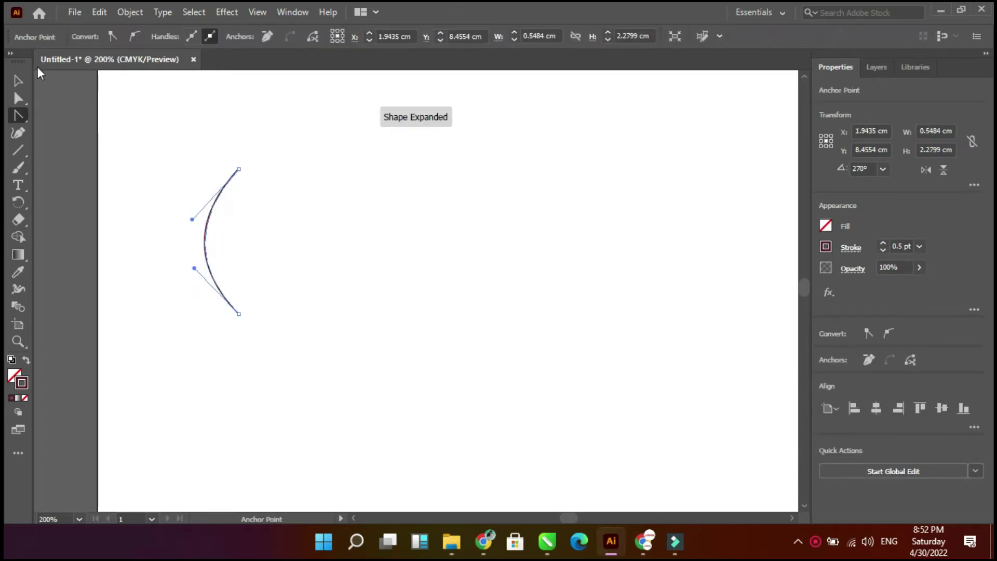
Paste a mirrored copy of the arc in front and move it right to form a lens.
left_click(18, 81)
left_click(97, 11)
left_click(124, 81)
left_click(100, 12)
left_click(123, 113)
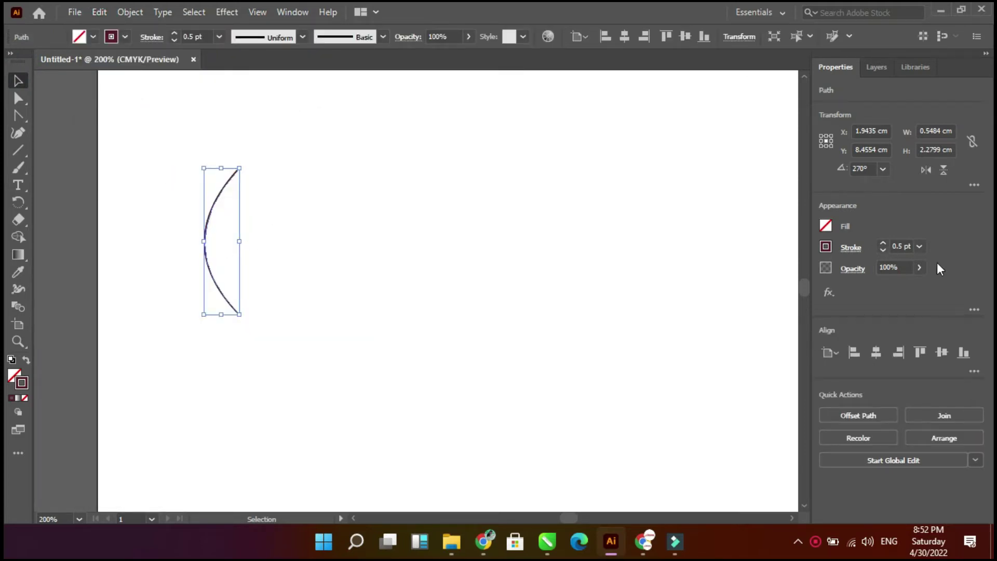
left_click(927, 169)
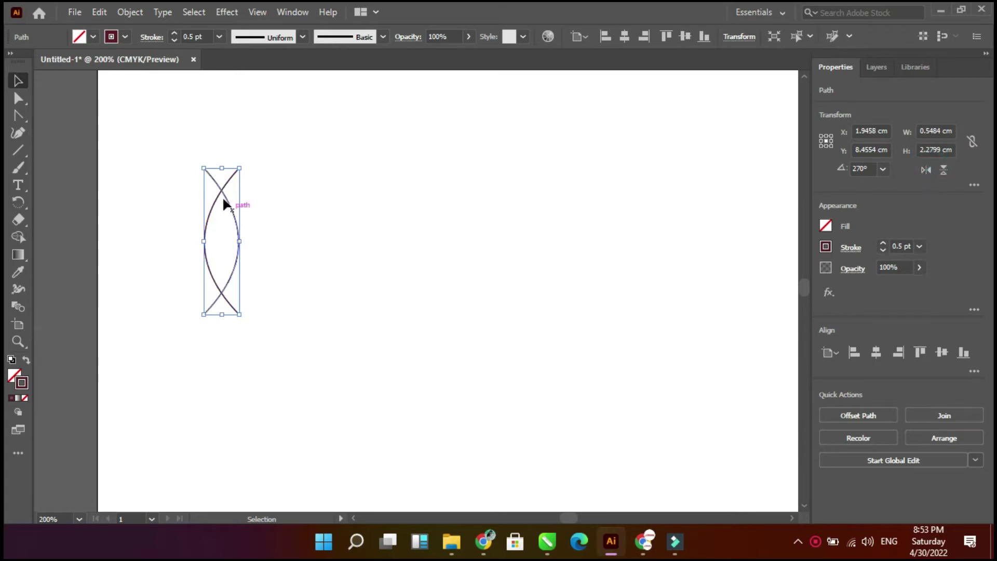
left_click_drag(210, 173, 244, 184)
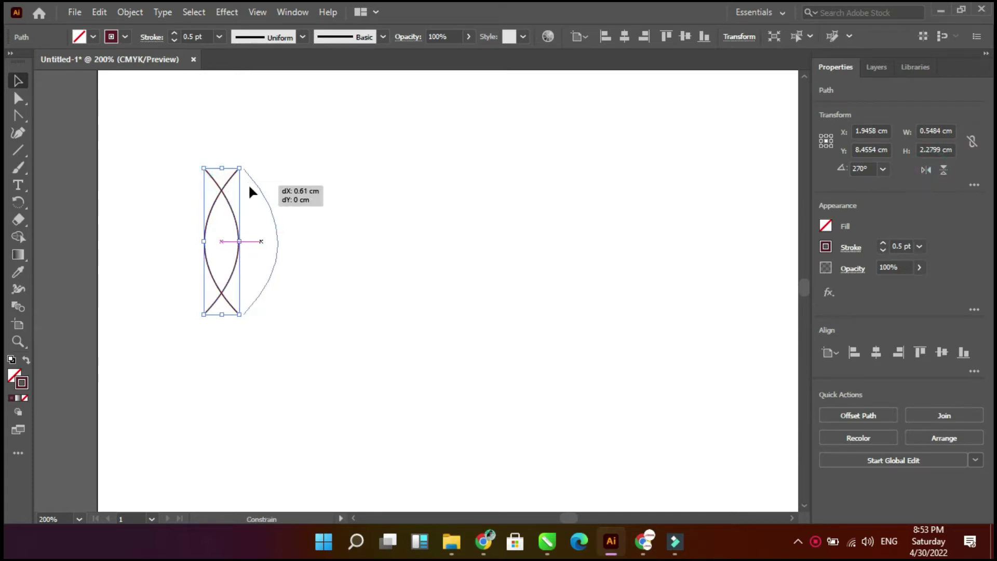
left_click(406, 251)
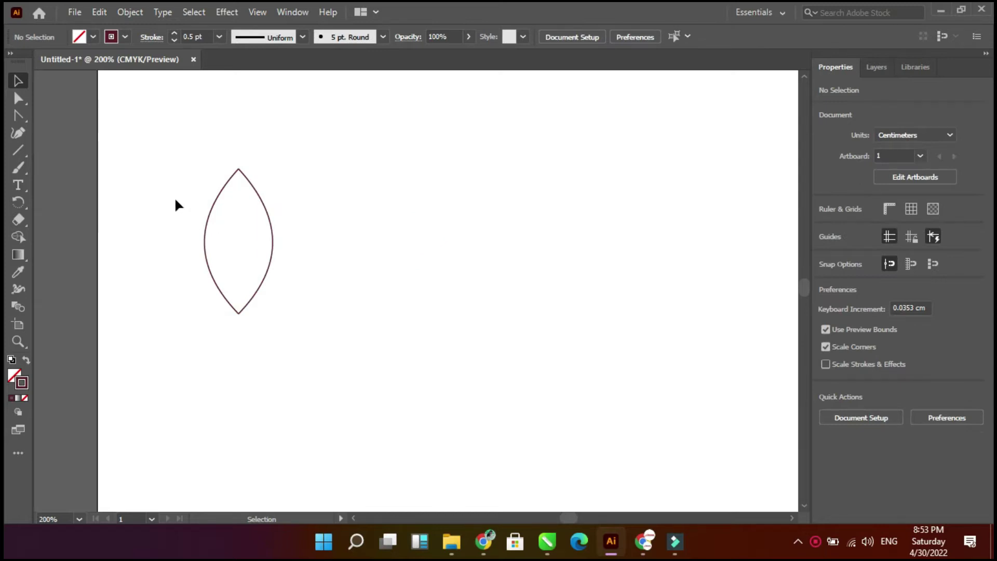
Blend the left and right arcs using Specified Steps set to 7.
left_click(19, 306)
left_click(207, 239)
left_click(273, 246)
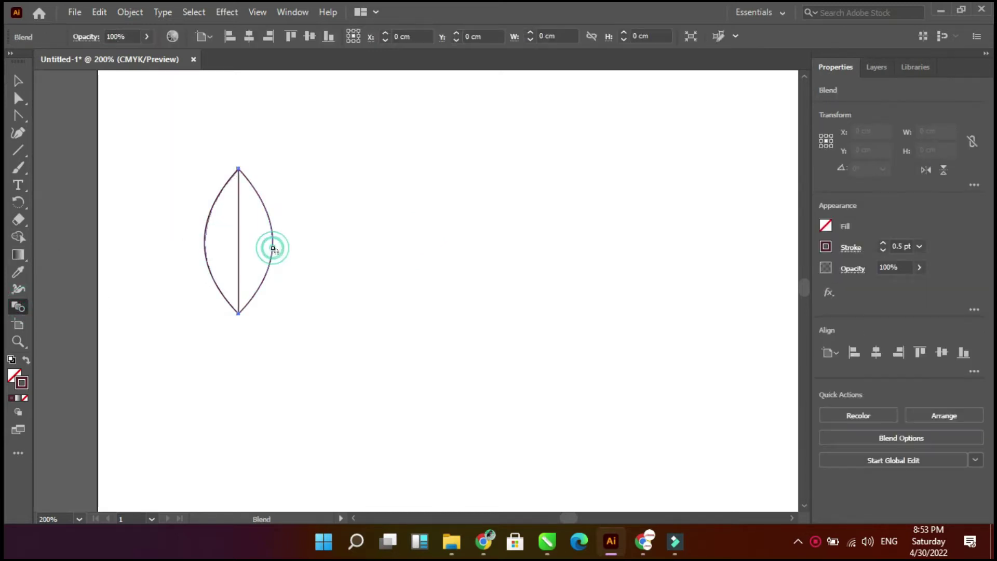
left_click(22, 310)
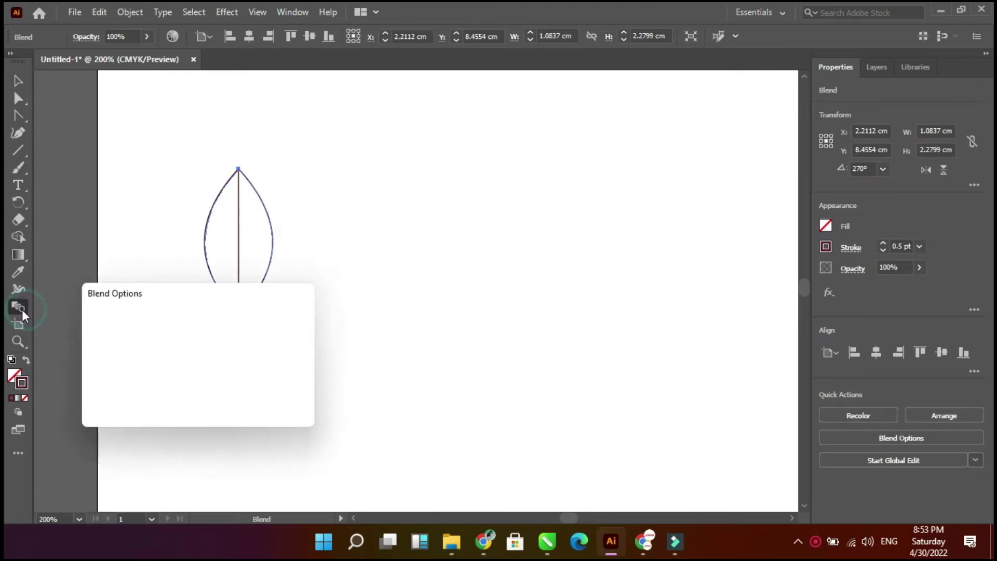
left_click(172, 330)
left_click(179, 359)
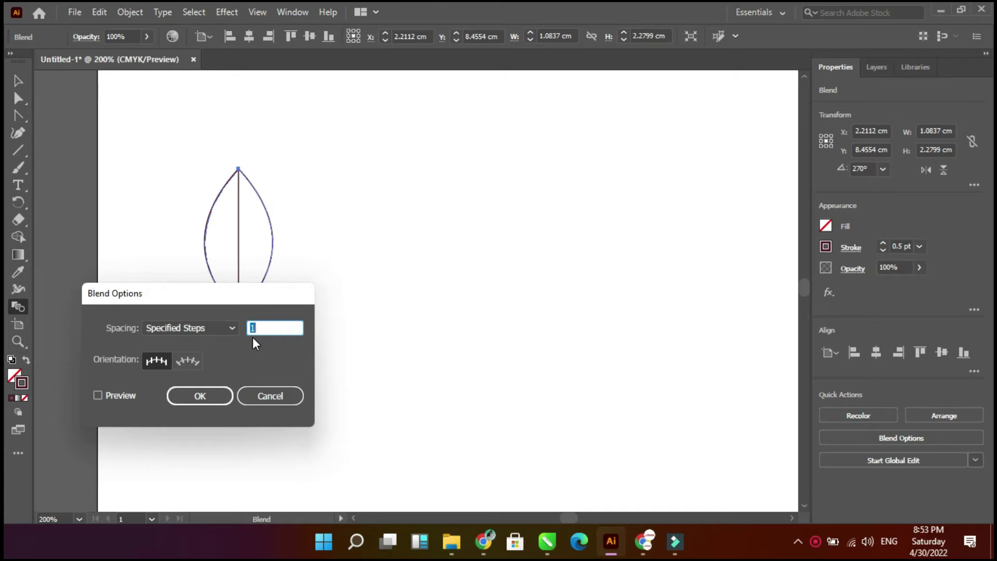
left_click(115, 396)
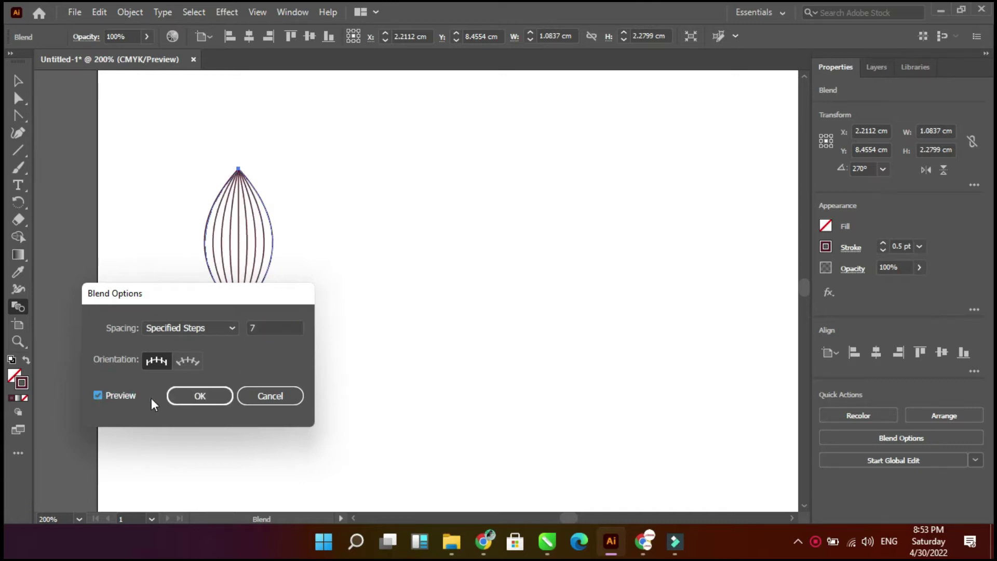
left_click(200, 401)
Move the blended petal slightly up and to the left.
left_click(18, 80)
left_click(260, 211)
left_click_drag(236, 186, 230, 158)
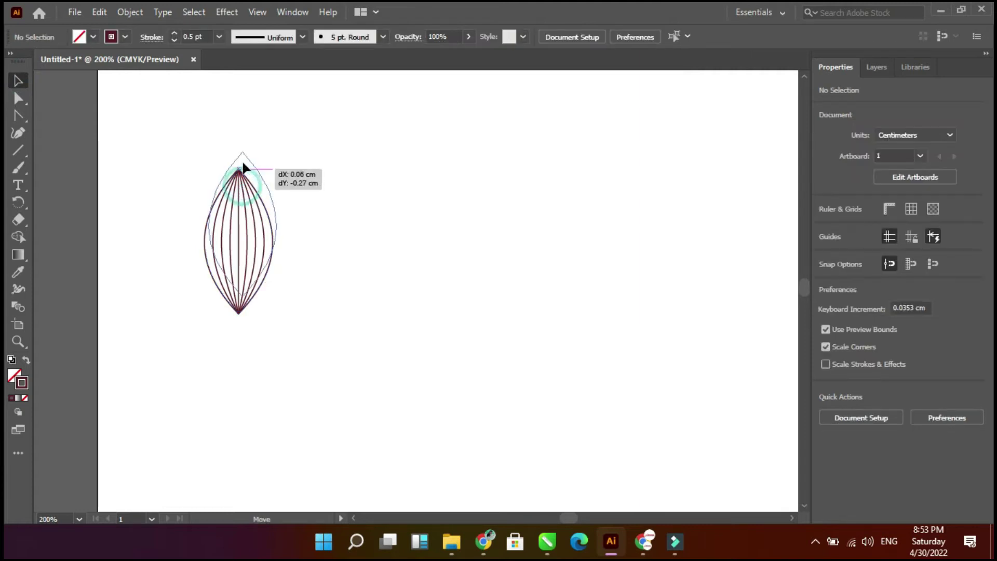
left_click(229, 12)
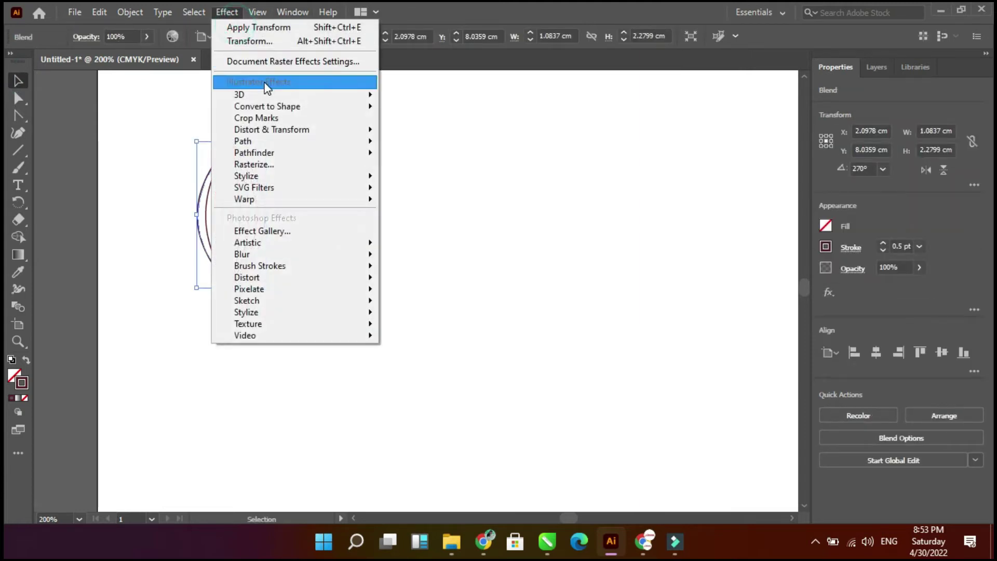
Apply a Transform effect: 20° rotation about the bottom-middle point with 17 copies.
left_click(279, 129)
mouse_move(271, 130)
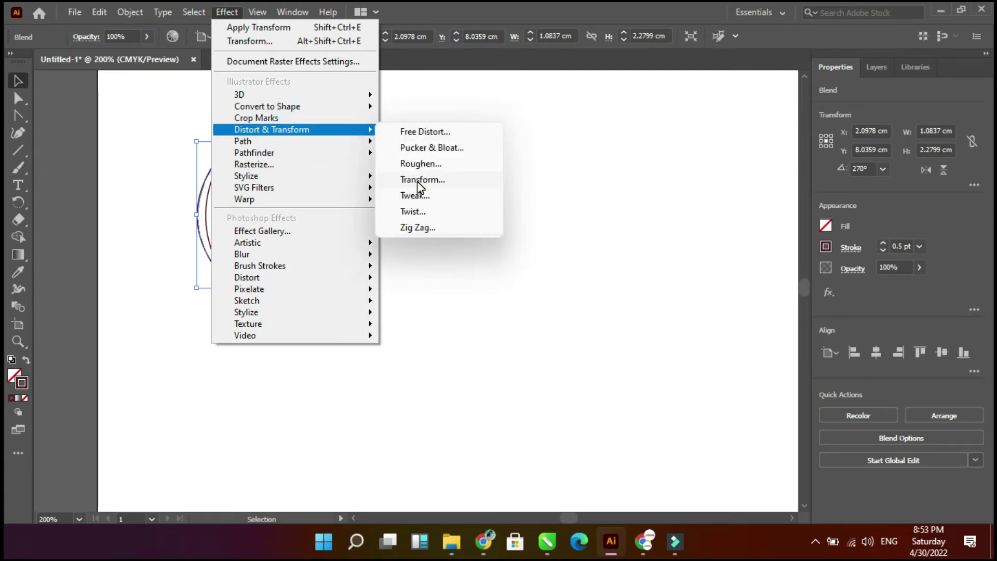
left_click(419, 180)
mouse_move(317, 67)
left_mouse_down()
mouse_move(260, 67)
mouse_move(370, 71)
left_mouse_up()
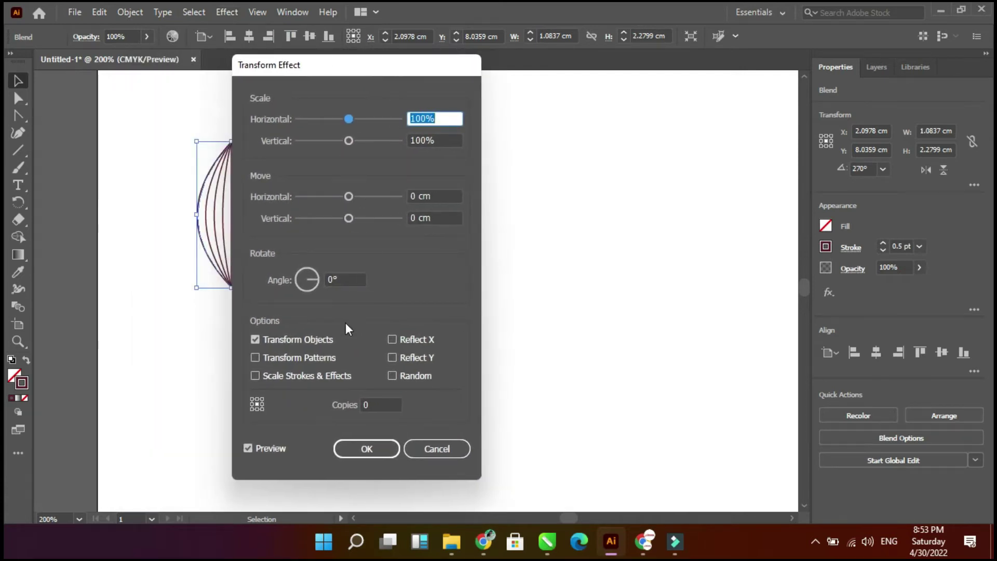
left_click(257, 409)
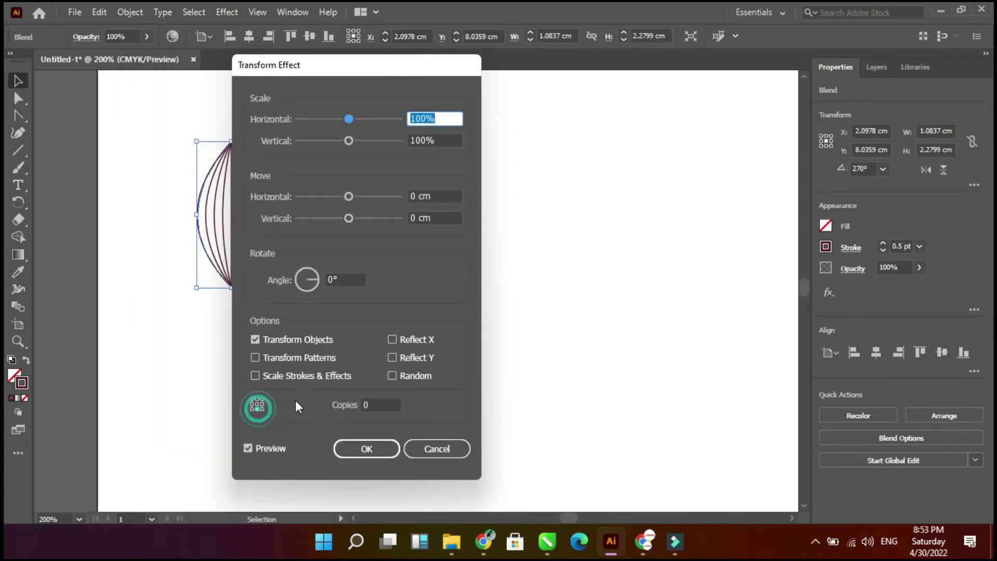
left_click(344, 281)
type("20")
left_click(365, 404)
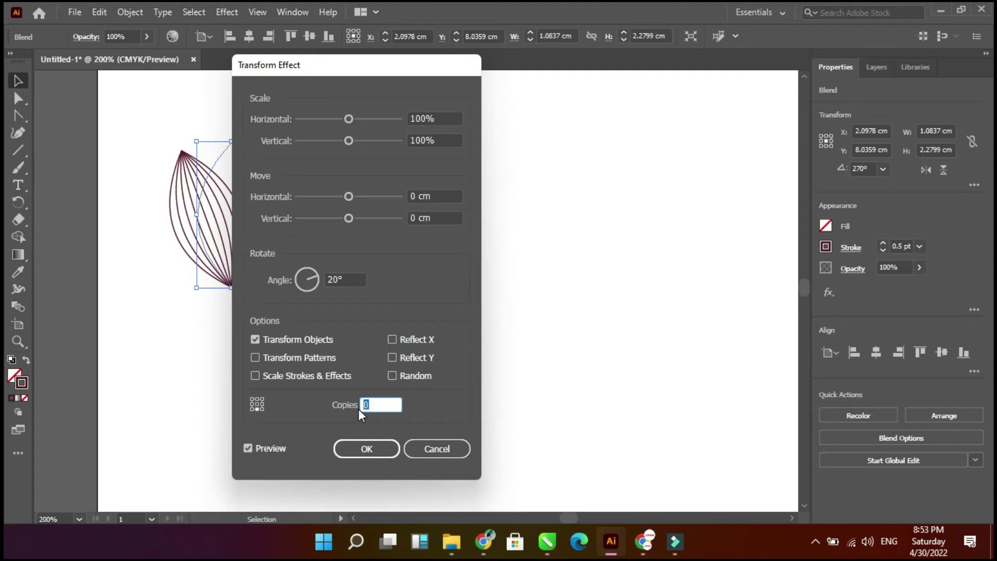
type("17")
left_click(267, 447)
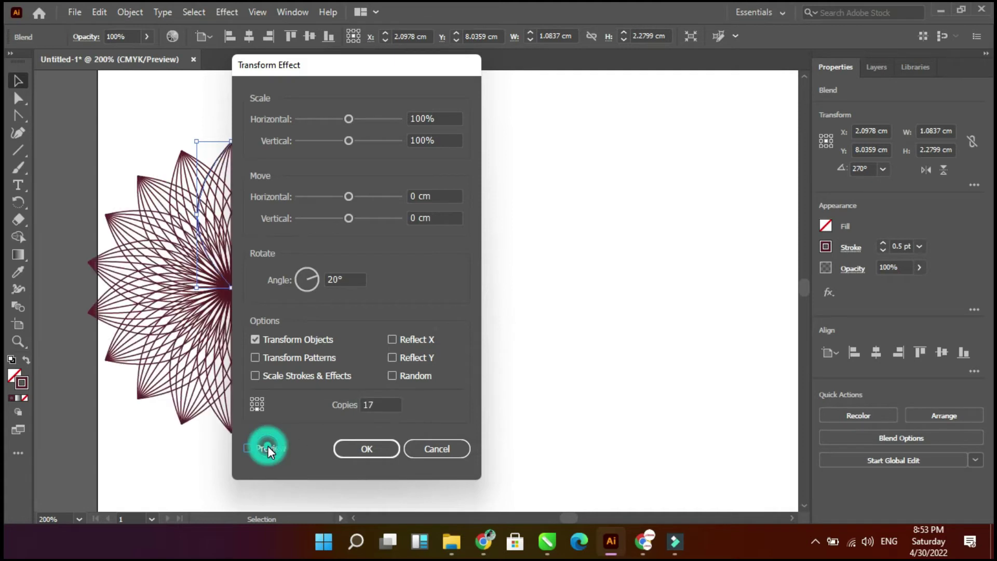
left_click(348, 449)
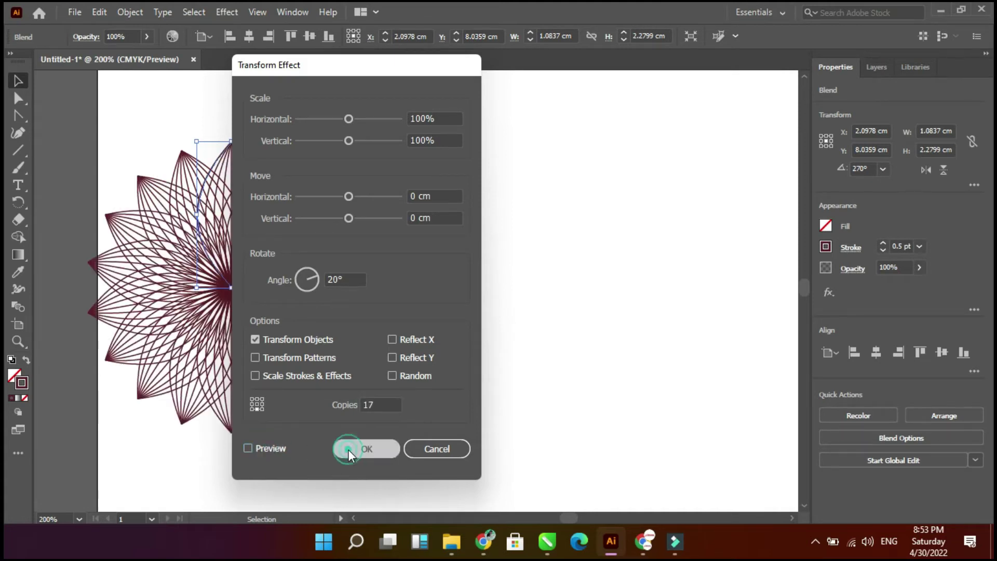
left_click(385, 419)
Shrink the flower and reposition it fully on the artboard, slightly higher.
left_click_drag(238, 146, 304, 157)
left_click_drag(397, 137, 323, 213)
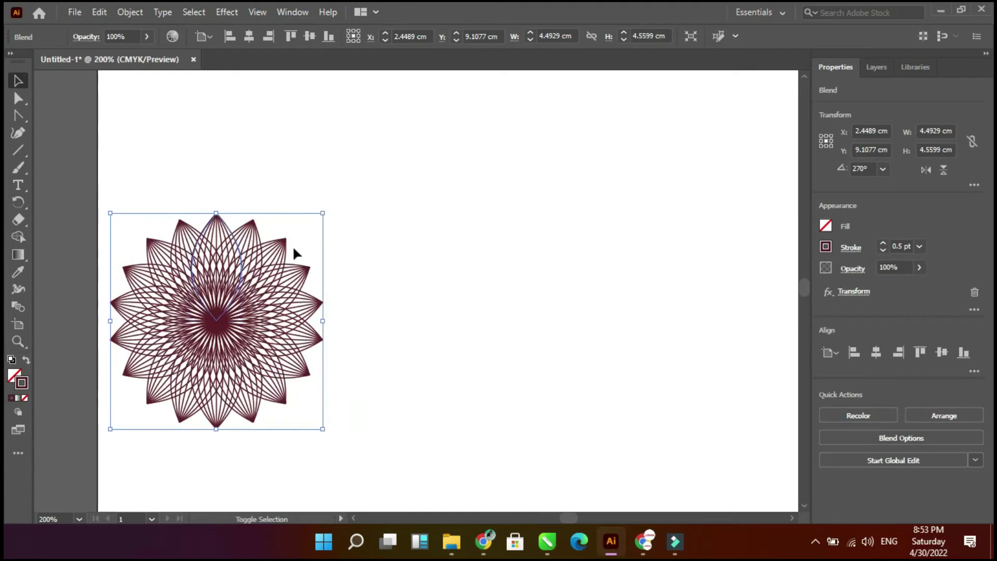
left_click_drag(231, 264, 231, 251)
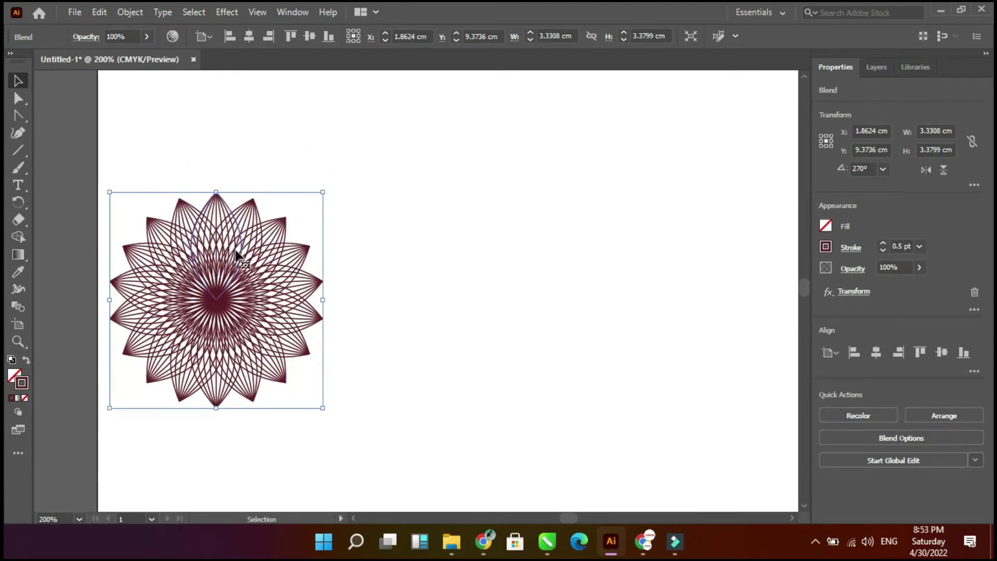
left_click(267, 76)
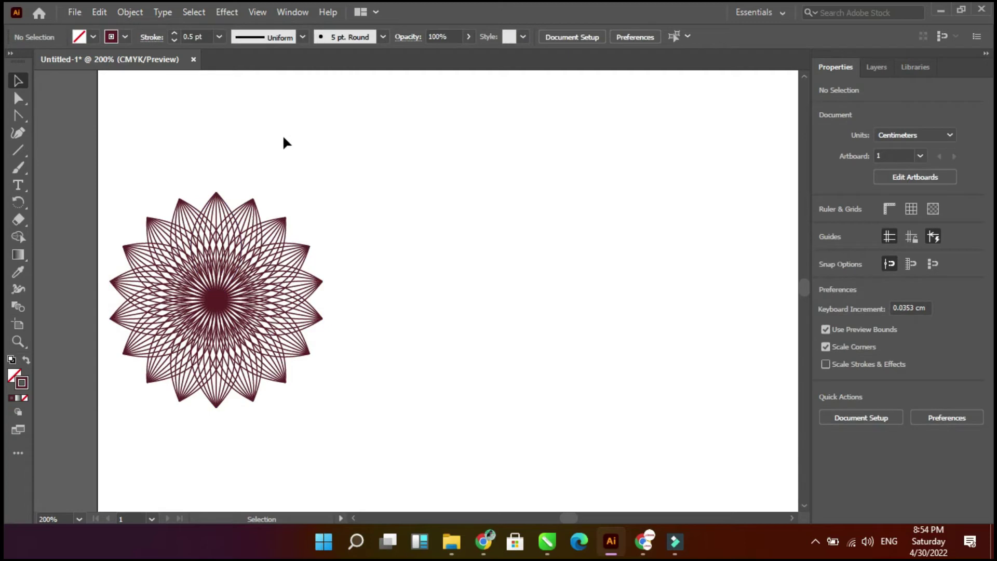
left_click_drag(208, 152, 163, 153)
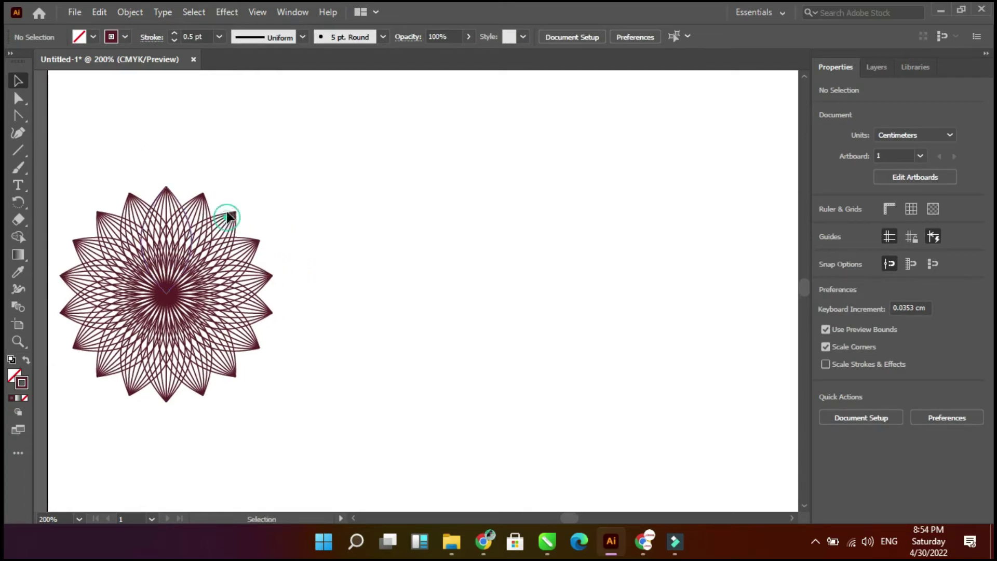
left_click_drag(230, 226, 230, 216)
left_click(299, 198)
Expand the flower's appearance and ungroup it into separate petal groups.
left_click(211, 219)
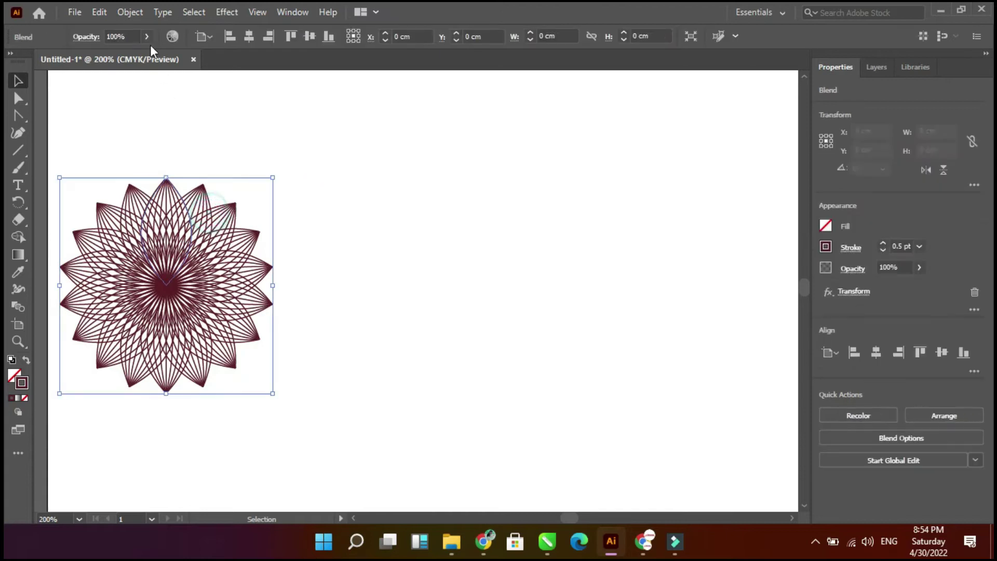
left_click(130, 12)
left_click(196, 194)
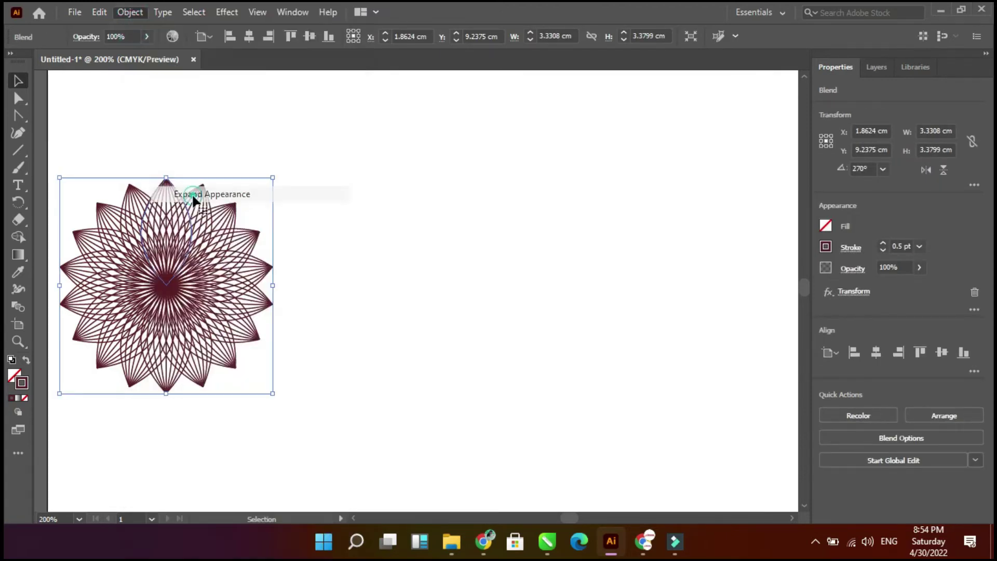
left_click(939, 473)
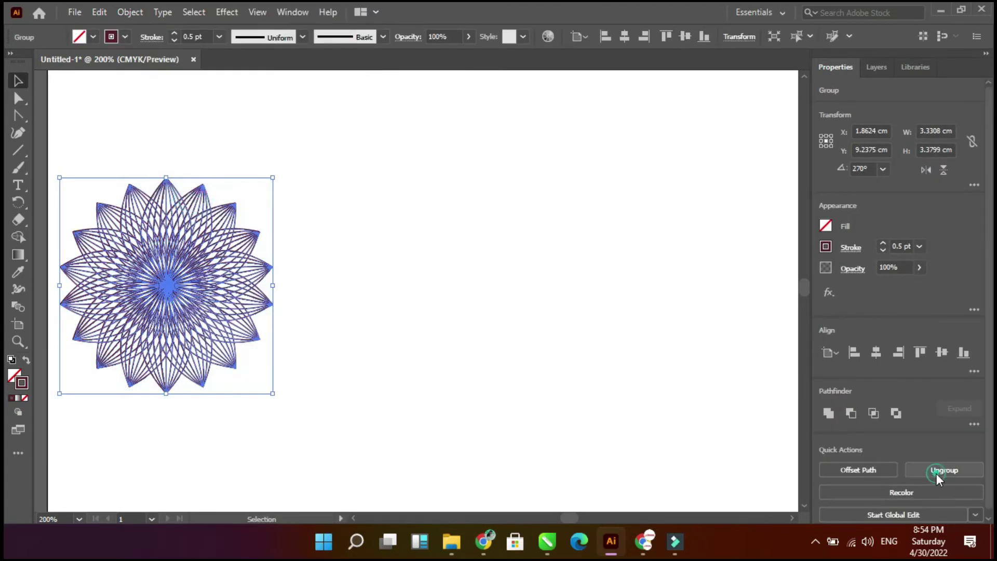
left_click(481, 312)
left_click(166, 179)
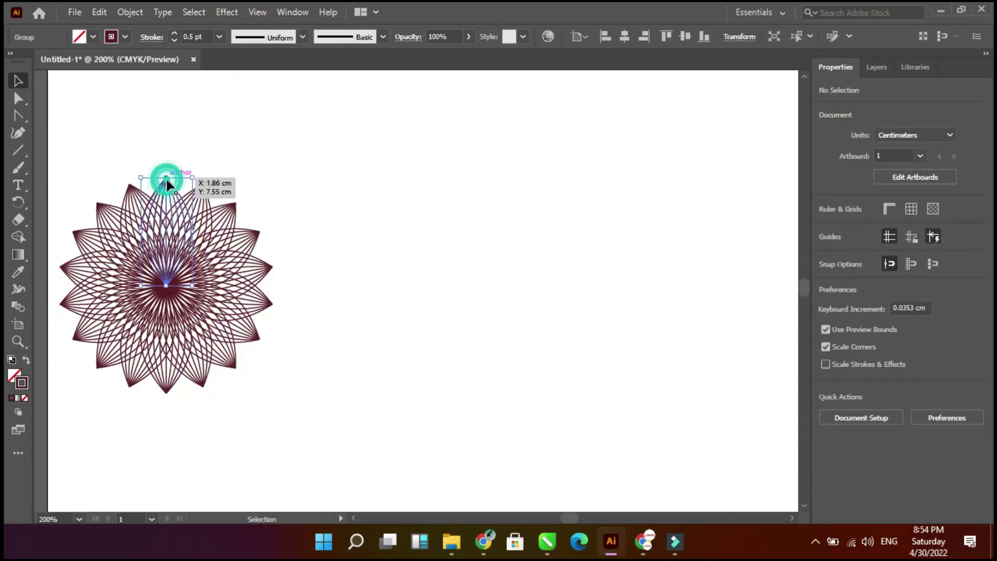
Stroke the top petal group orange and the next group to the right green.
left_click(128, 29)
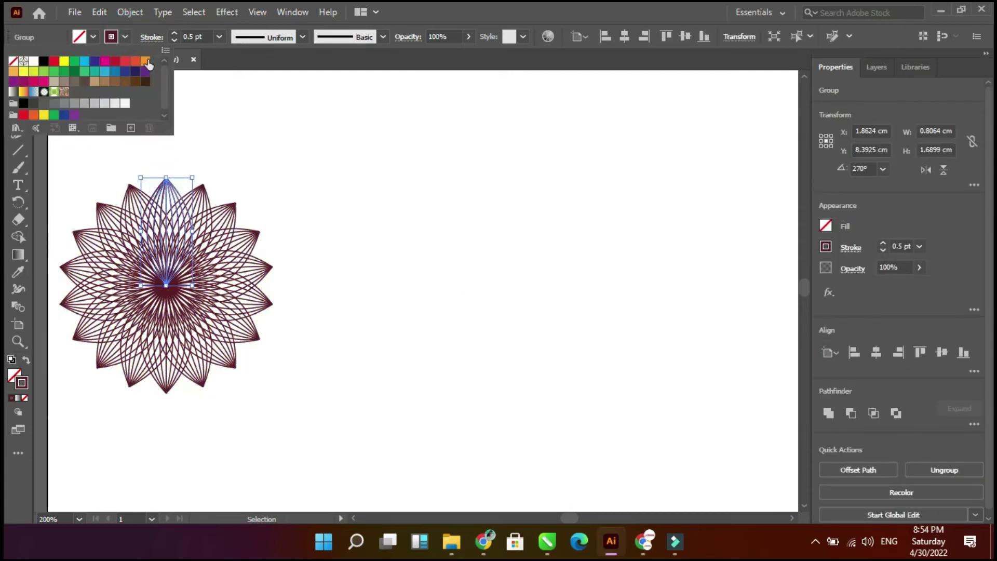
left_click(146, 61)
left_click(202, 188)
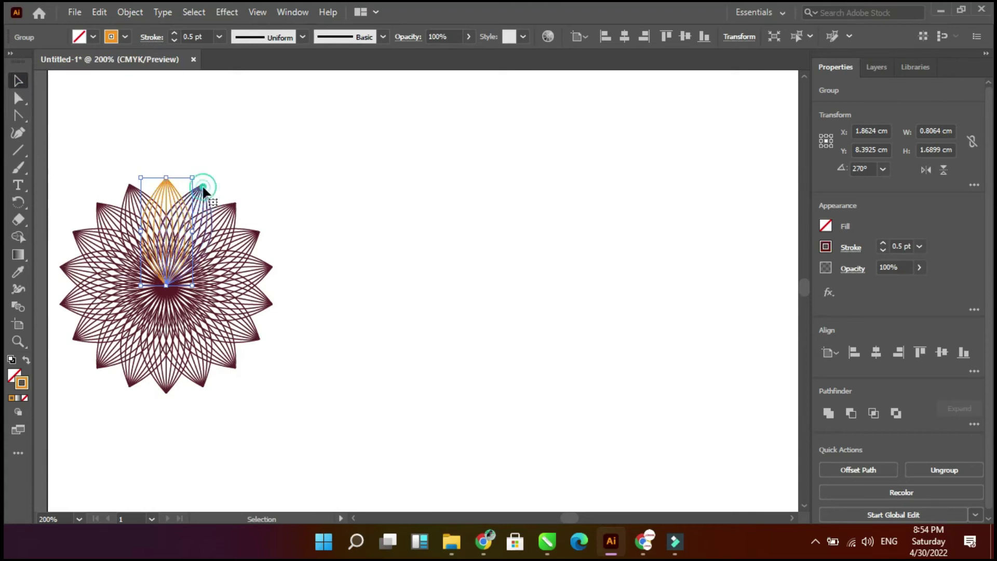
left_click(125, 36)
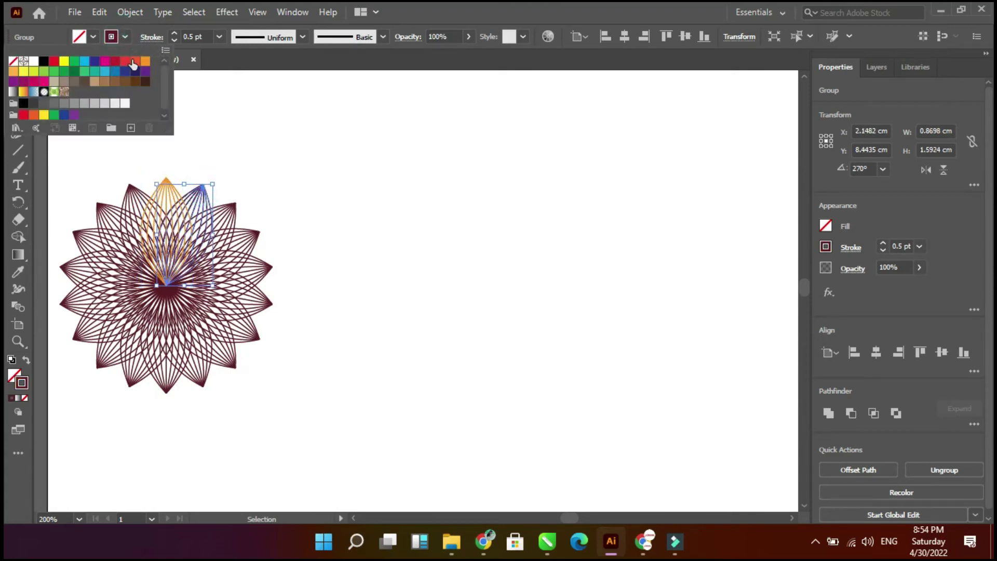
left_click(86, 70)
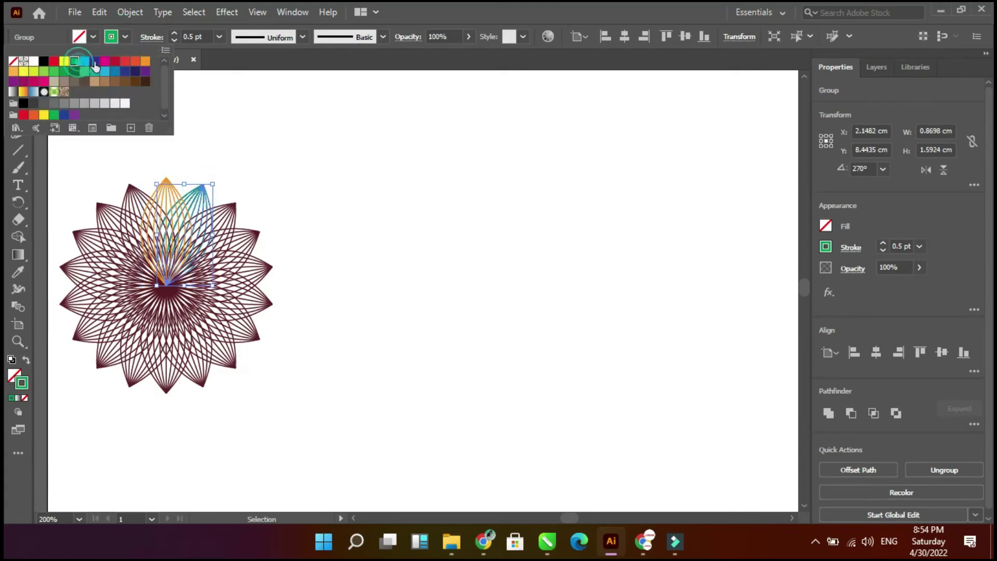
left_click(178, 100)
Stroke the next upper-right petal group red and the one below it dark blue.
left_click(230, 208)
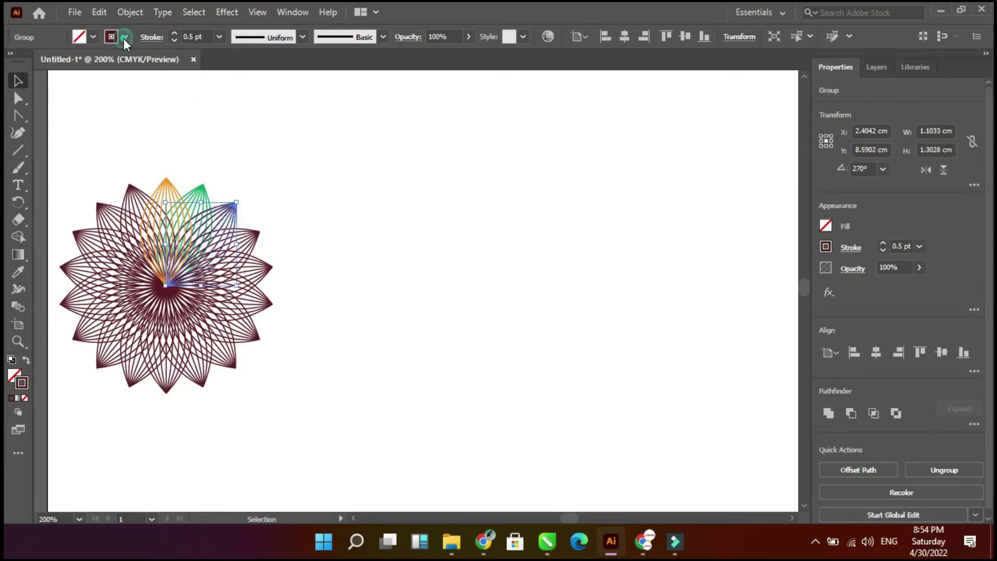
left_click(125, 36)
left_click(53, 63)
left_click(253, 149)
left_click(257, 231)
left_click(125, 36)
left_click(94, 61)
left_click(280, 177)
left_click(267, 260)
left_click(328, 264)
Stroke the right-edge petal group orange-red and the group below it magenta.
left_click(266, 266)
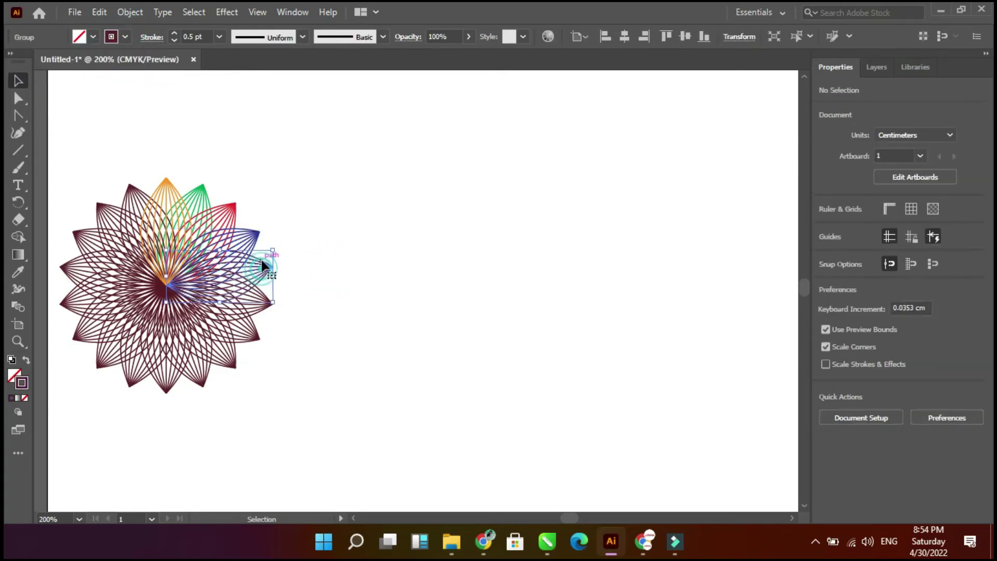
left_click(124, 36)
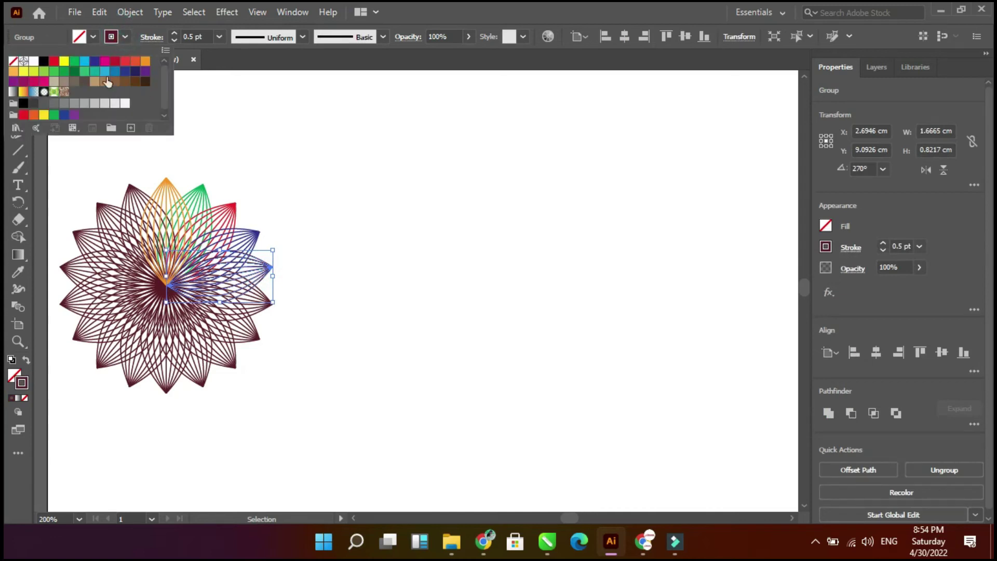
left_click(138, 66)
left_click(331, 264)
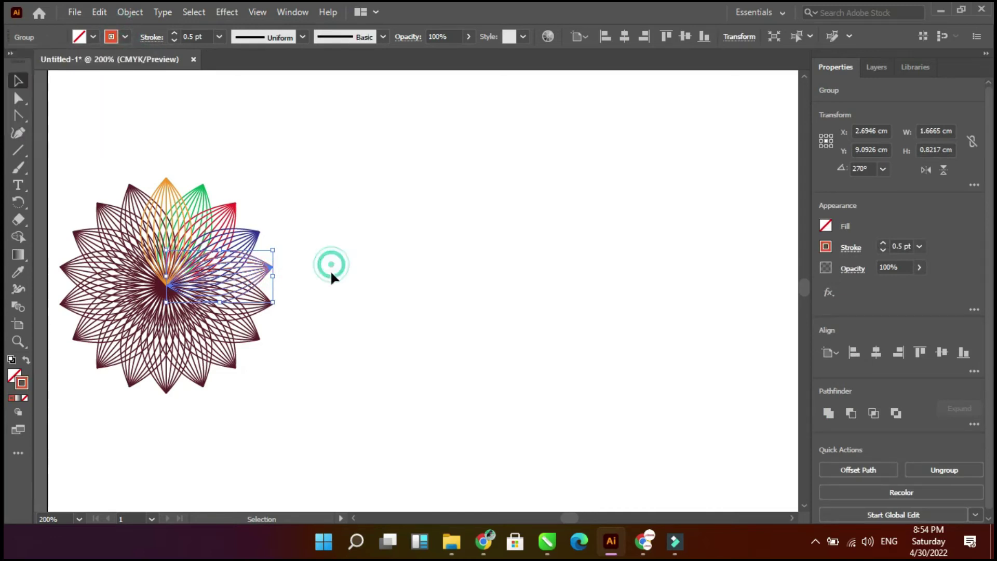
left_click(300, 313)
left_click(251, 307)
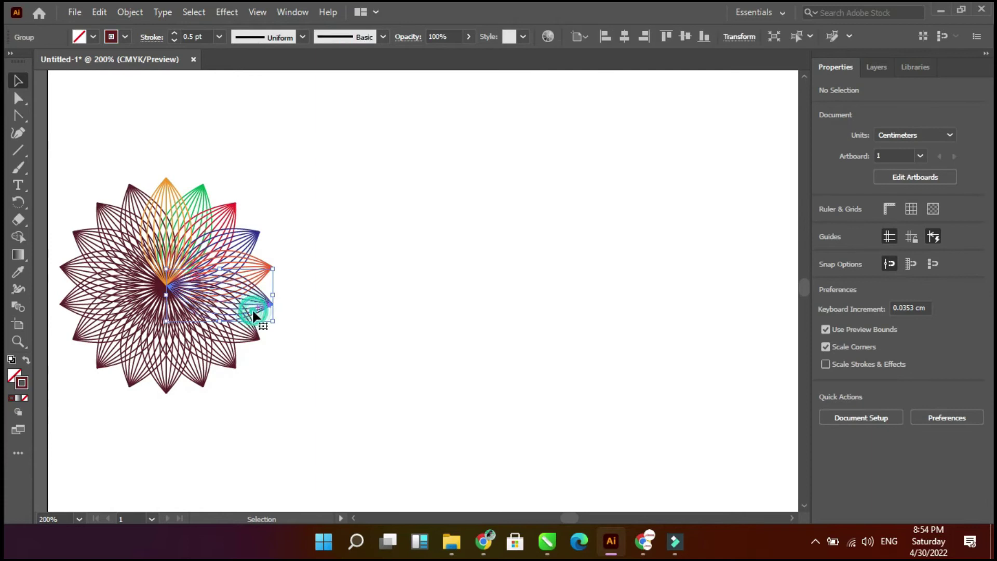
left_click(124, 37)
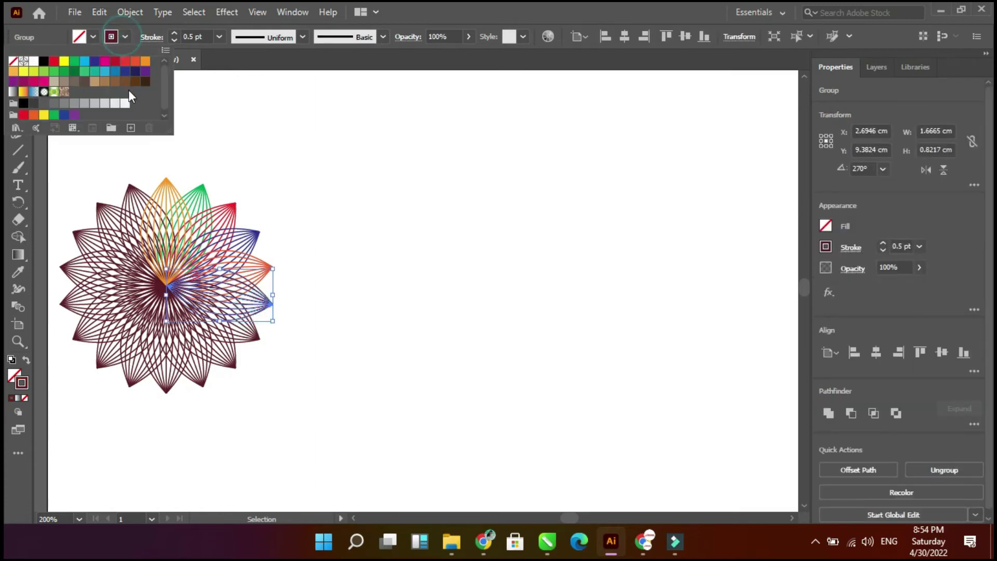
left_click(107, 65)
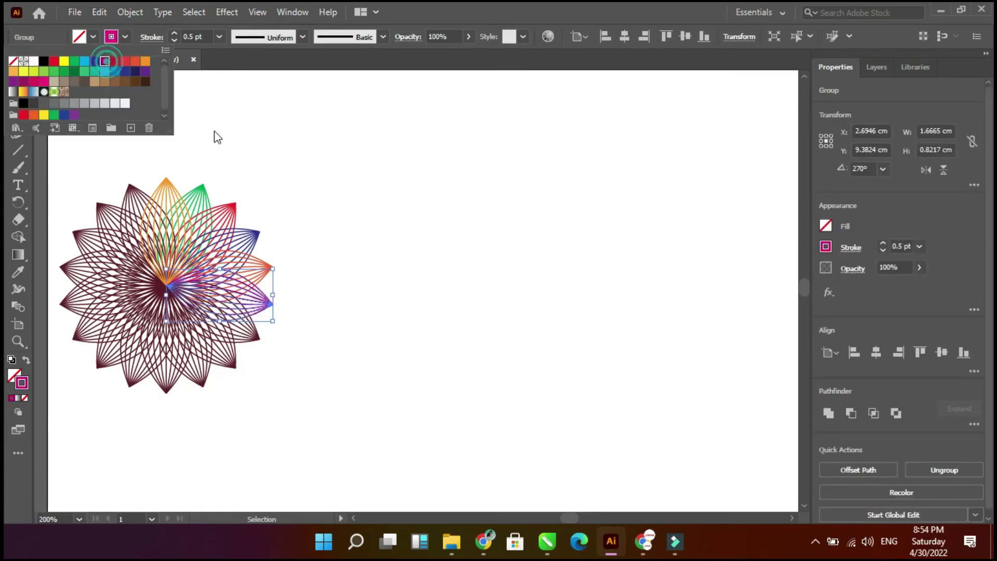
left_click(430, 274)
Stroke the next three lower-right petal groups light orange, yellow and yellow-green.
left_click(257, 336)
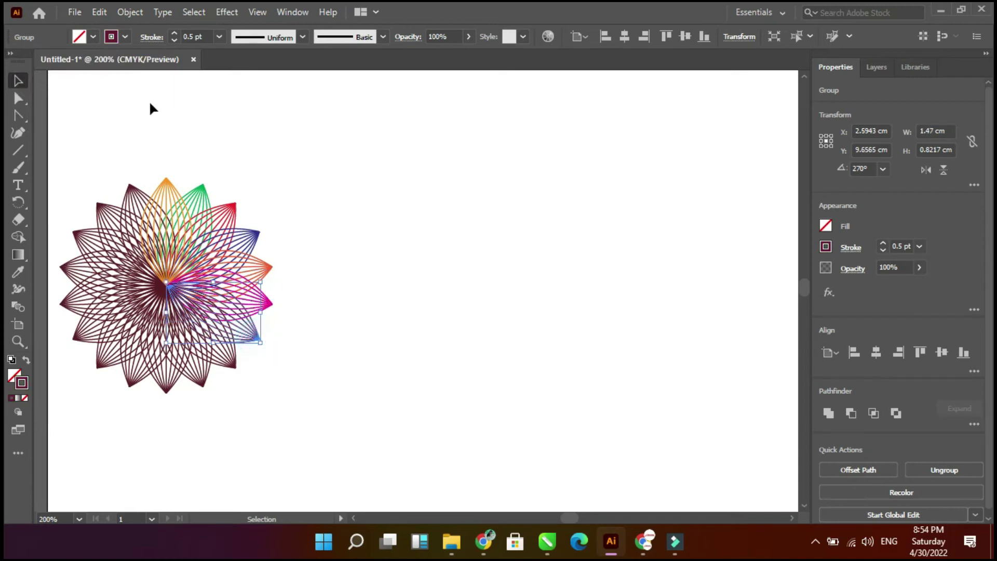
left_click(125, 36)
left_click(13, 72)
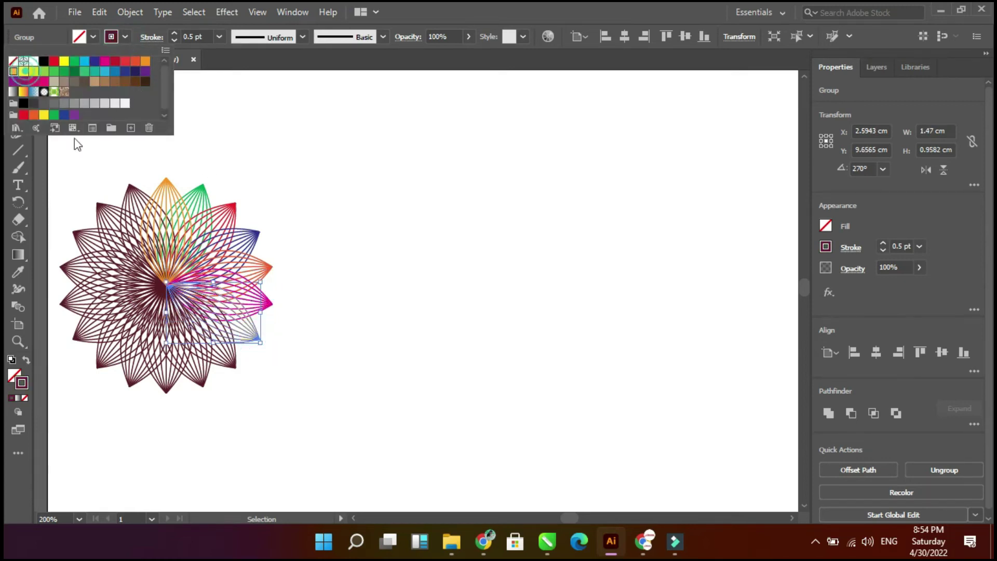
left_click(223, 360)
left_click(228, 364)
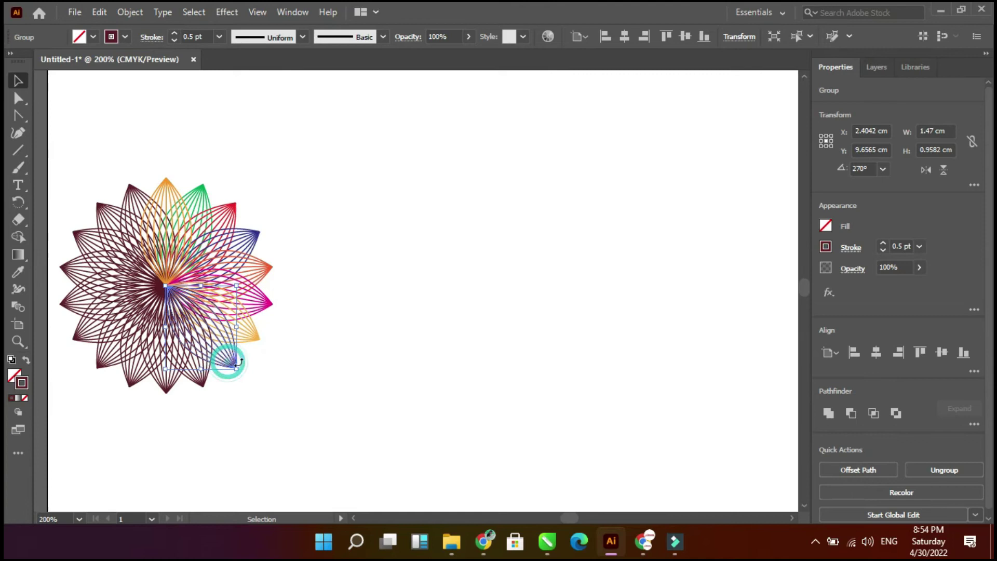
left_click(125, 37)
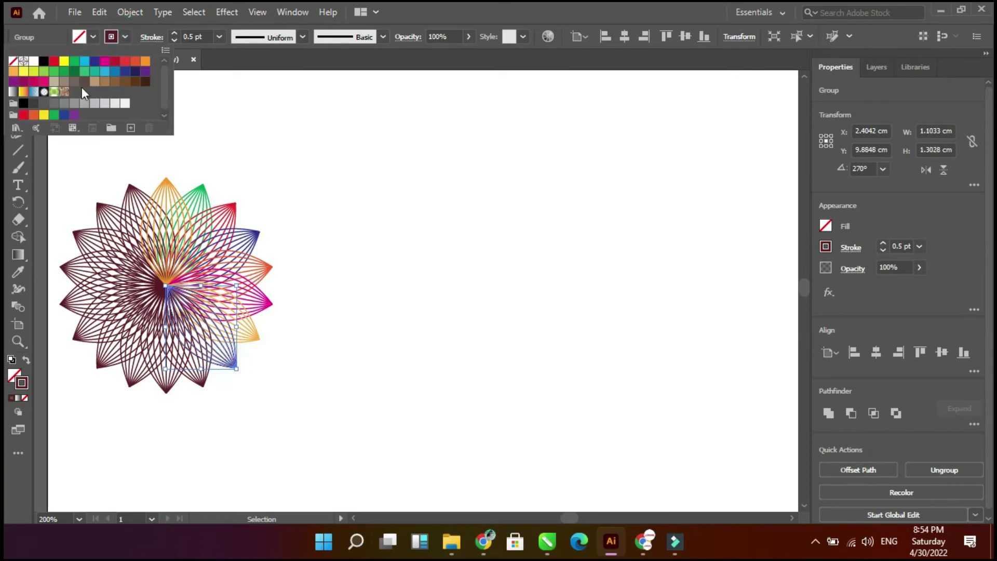
left_click(23, 71)
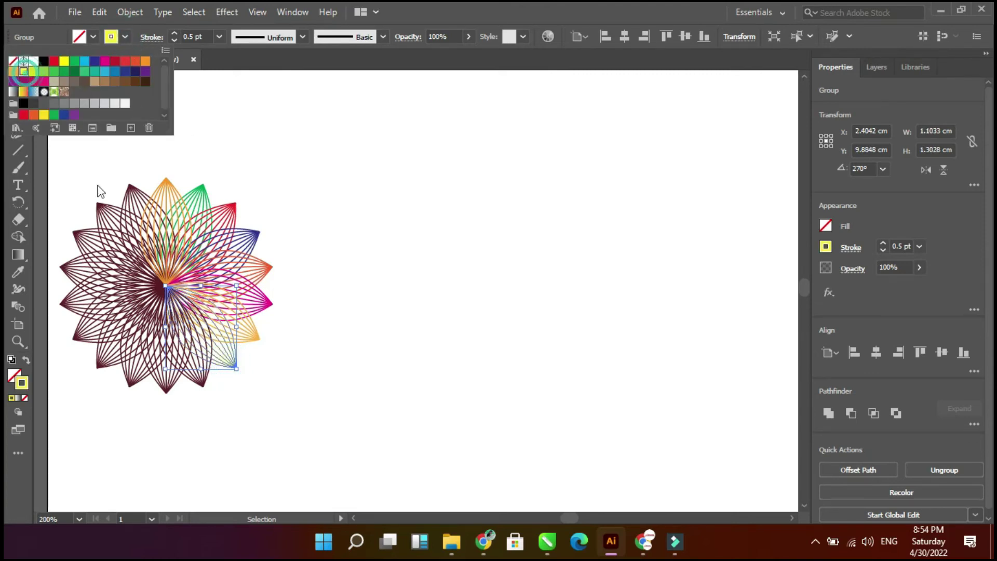
left_click(202, 384)
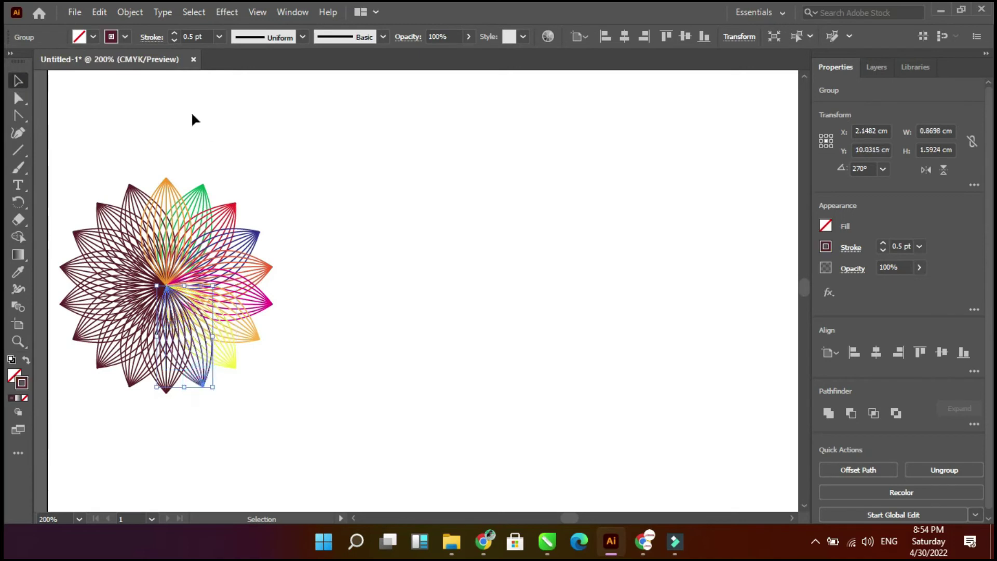
left_click(117, 37)
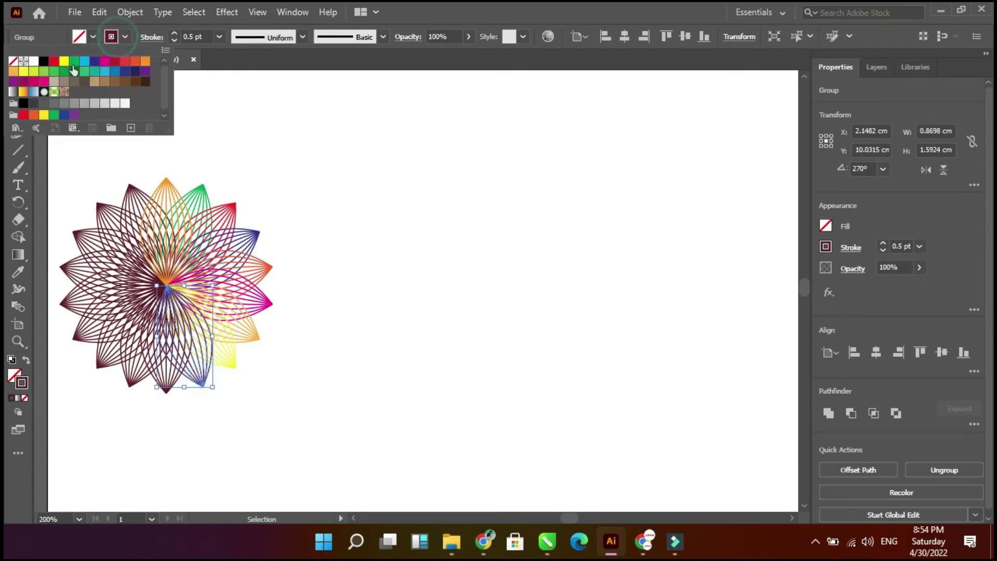
left_click(34, 71)
left_click(175, 420)
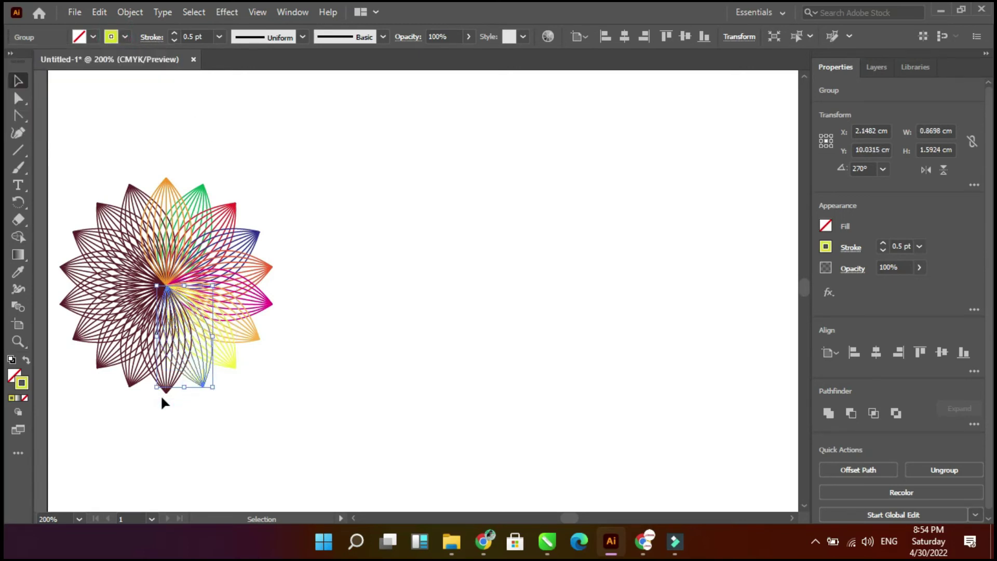
left_click(129, 404)
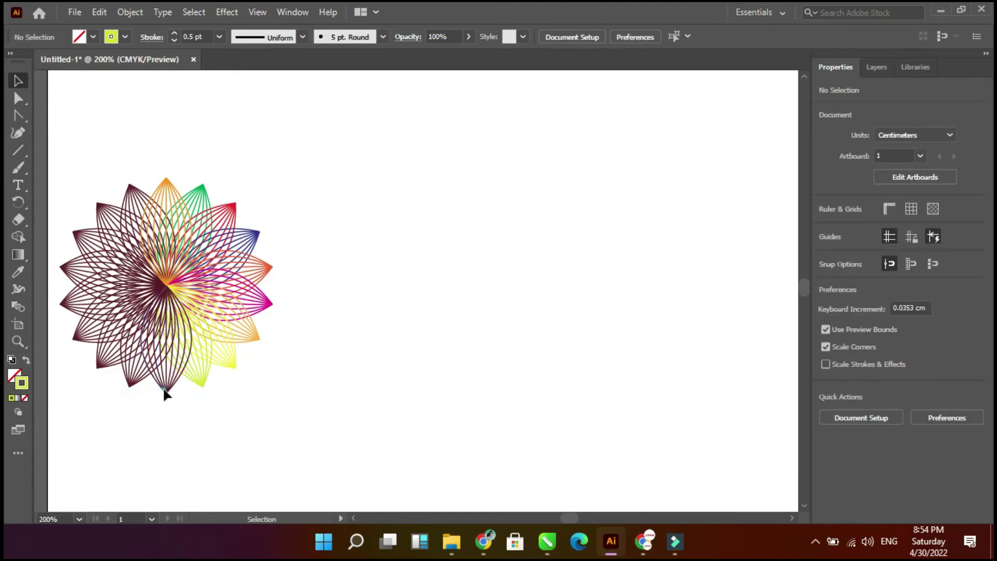
Stroke the bottom and lower-left petal groups green, dark green and magenta.
left_click(167, 388)
left_click(120, 38)
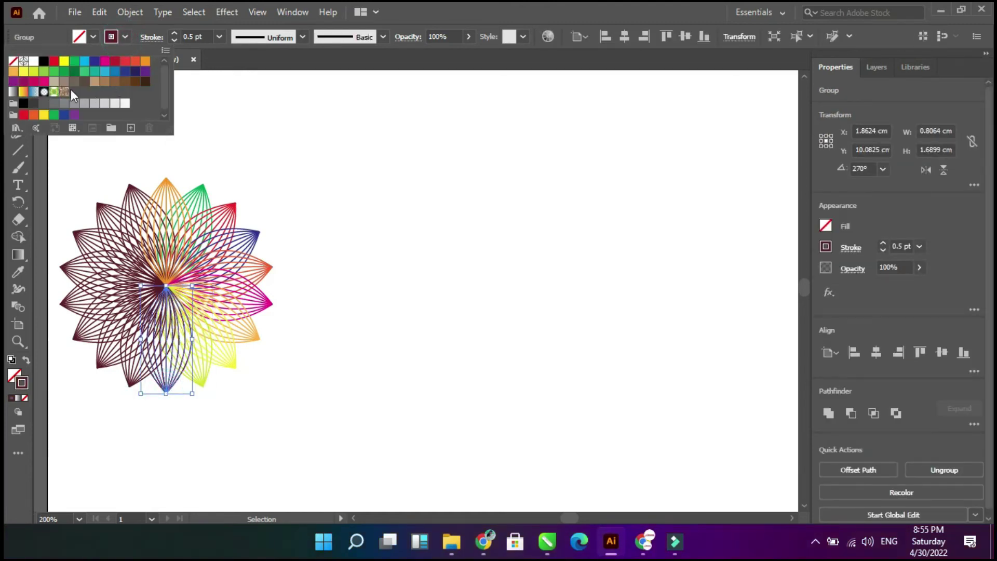
left_click(54, 71)
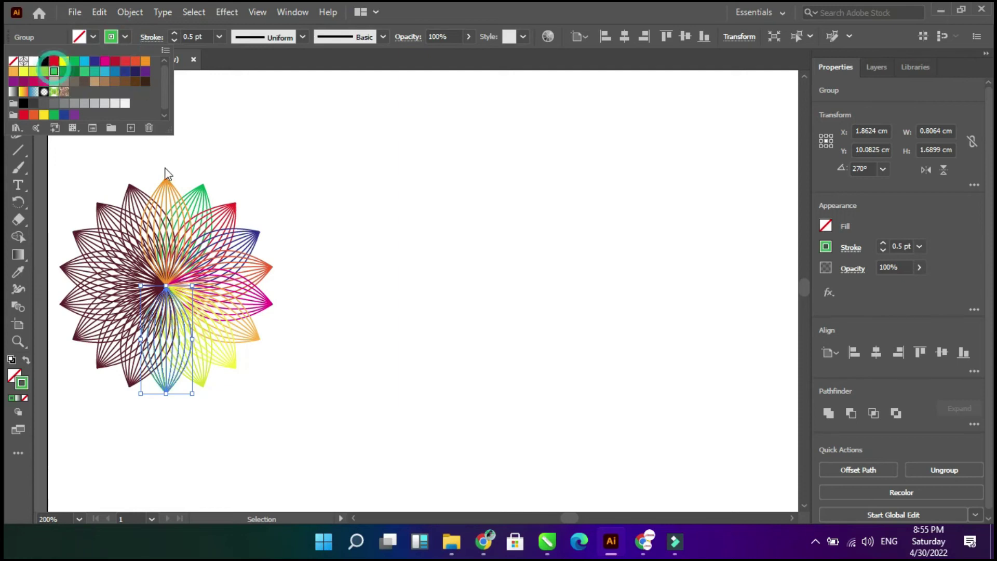
left_click(398, 341)
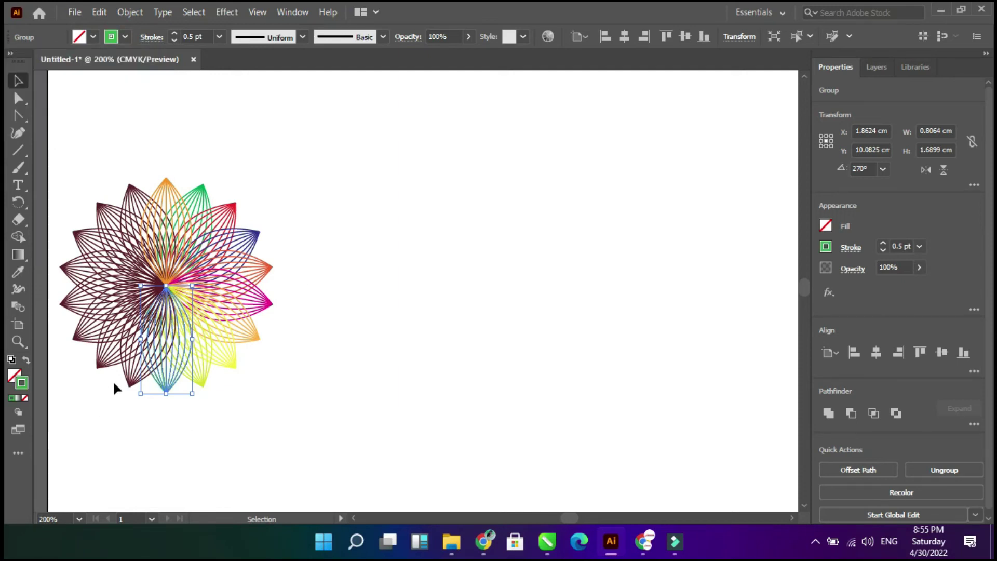
left_click(123, 372)
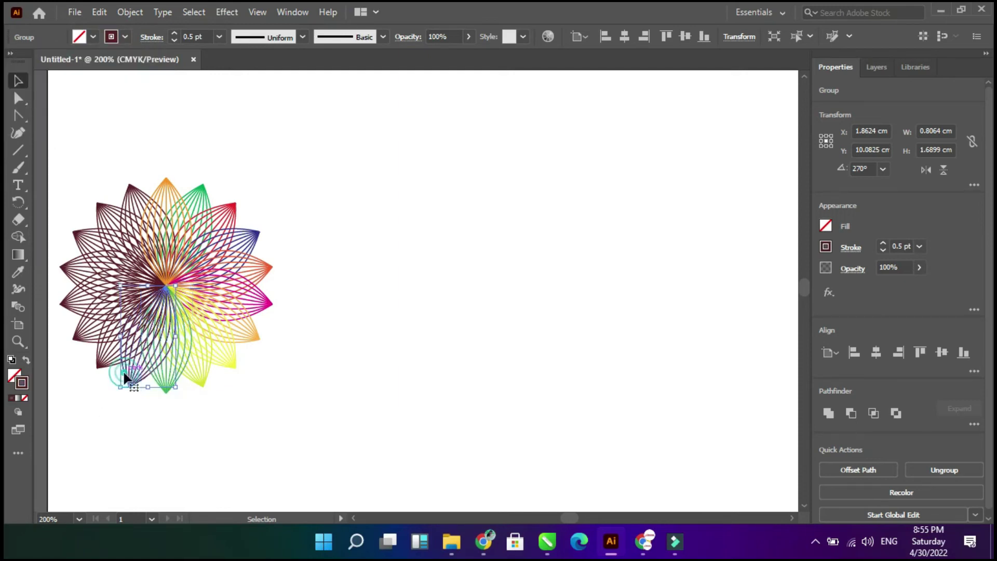
left_click(125, 36)
left_click(75, 71)
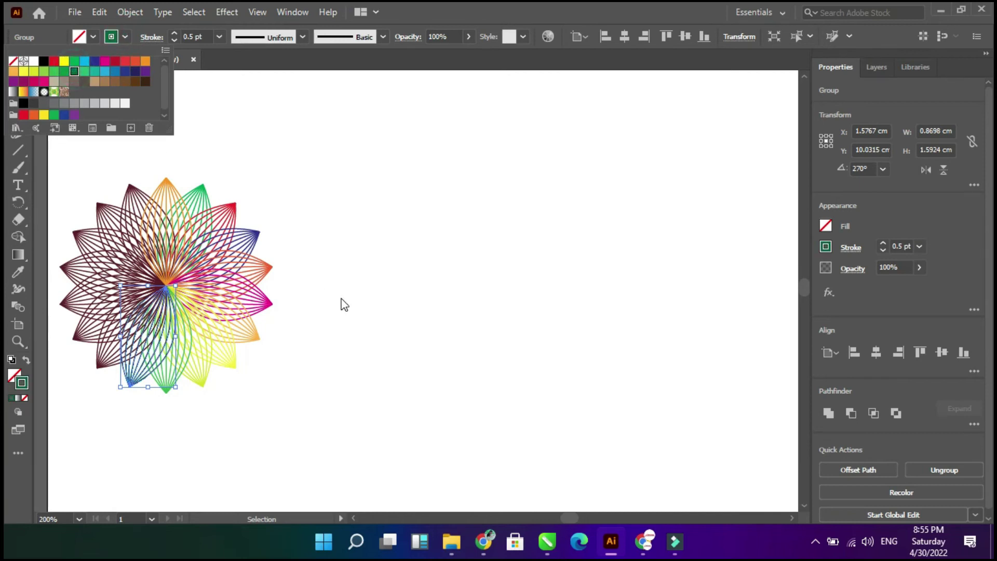
left_click(123, 447)
left_click(96, 367)
left_click(125, 37)
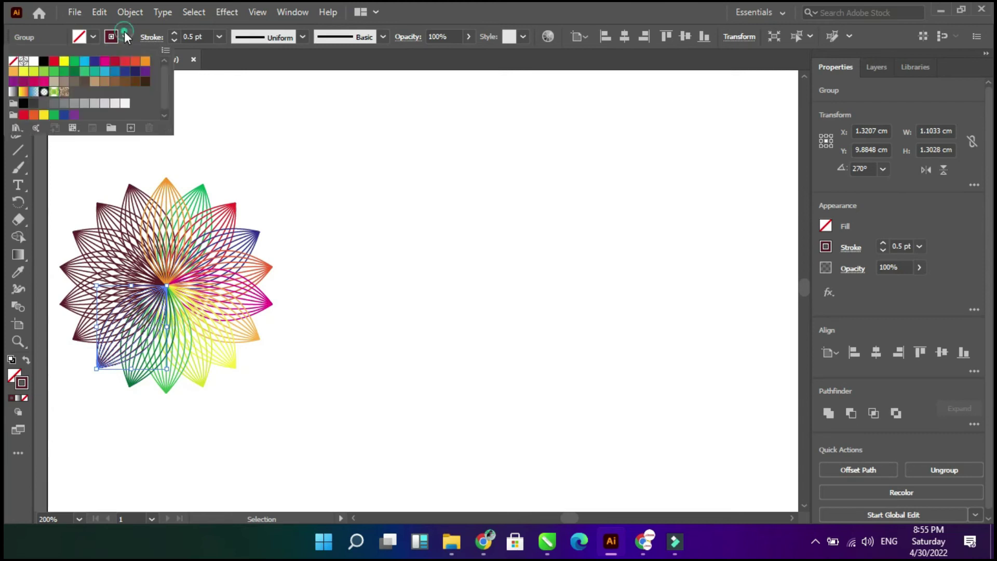
left_click(39, 83)
left_click(137, 469)
Stroke the left-side petal groups tan, blue and brown.
left_click(75, 334)
left_click(125, 36)
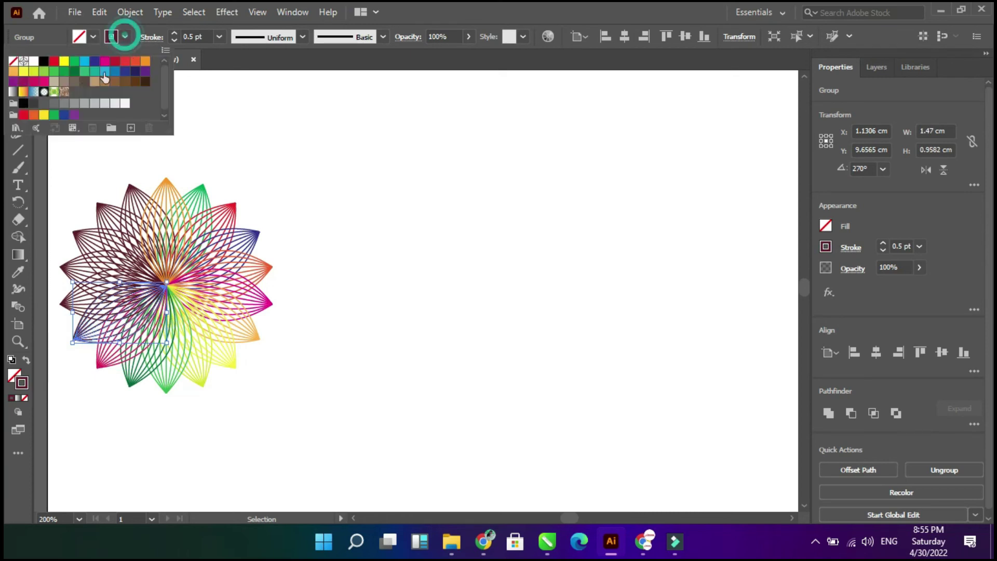
left_click(94, 81)
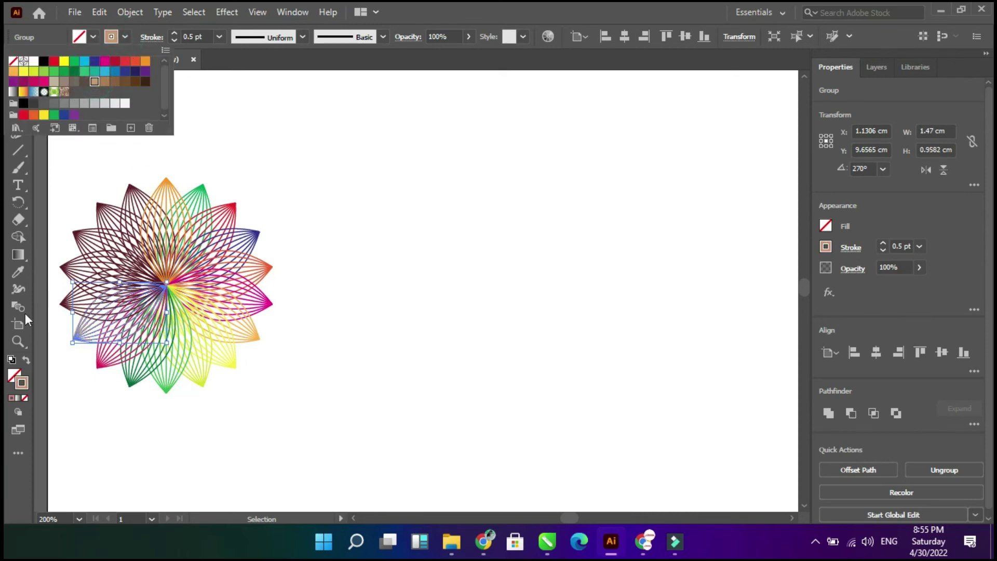
left_click(69, 300)
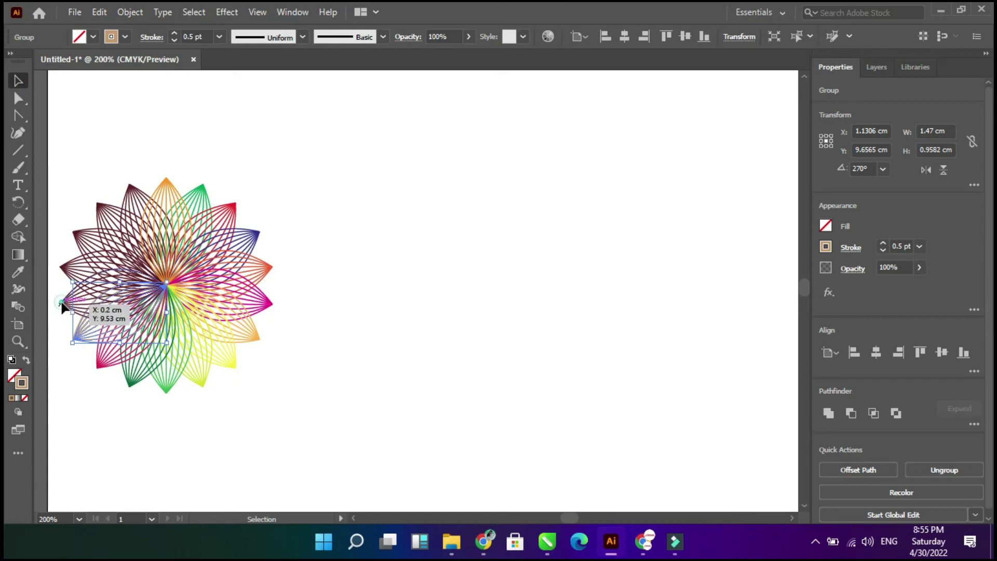
left_click(124, 36)
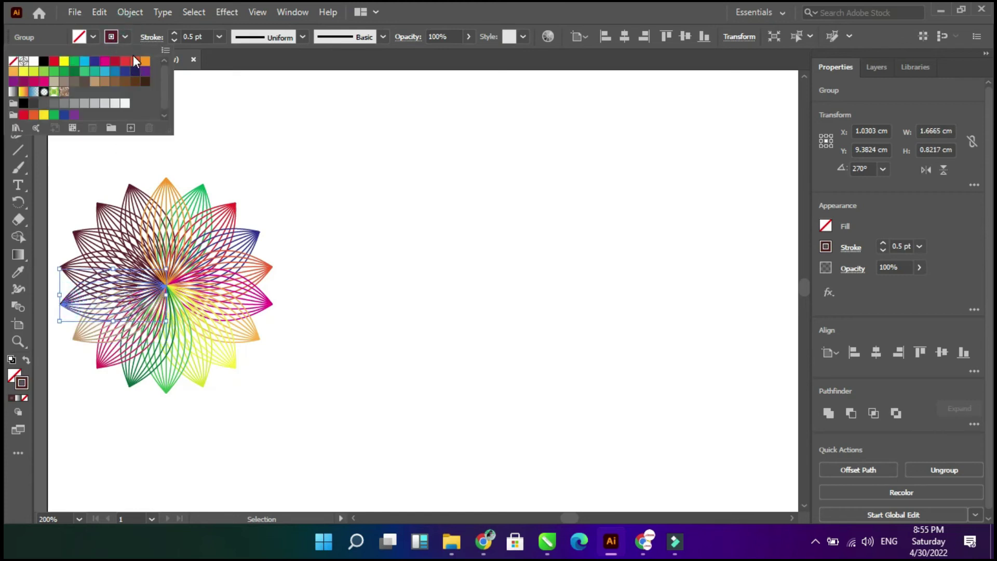
left_click(112, 72)
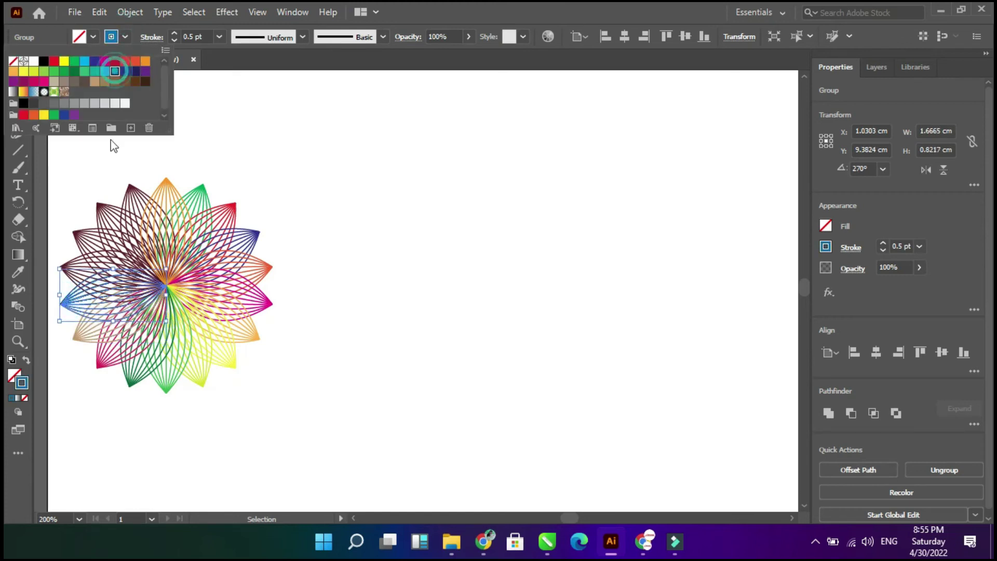
left_click(78, 245)
left_click(74, 260)
left_click(127, 32)
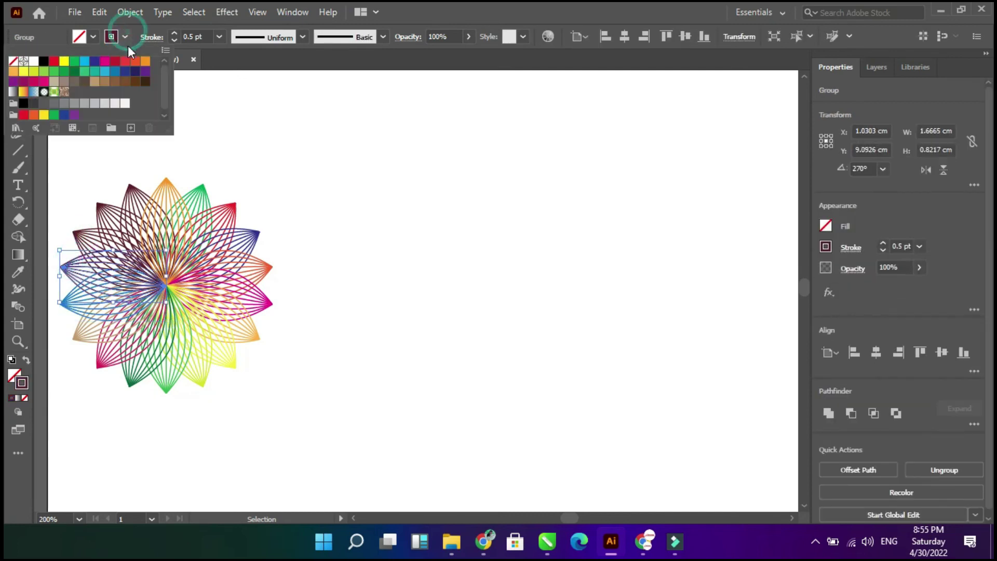
left_click(125, 82)
left_click(235, 147)
left_click(78, 235)
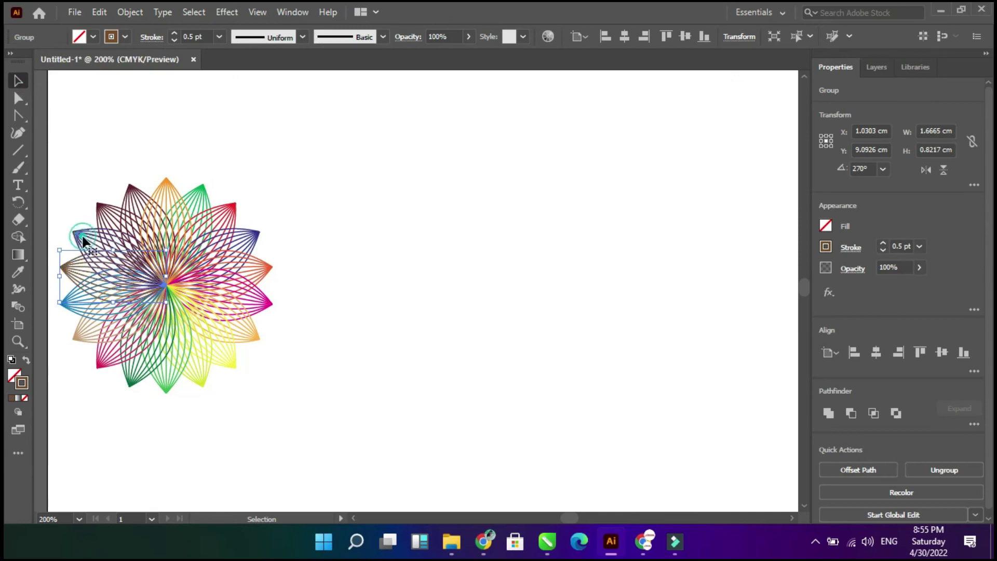
Stroke the last upper-left and top petal groups yellow, red and purple, then deselect.
left_click(124, 38)
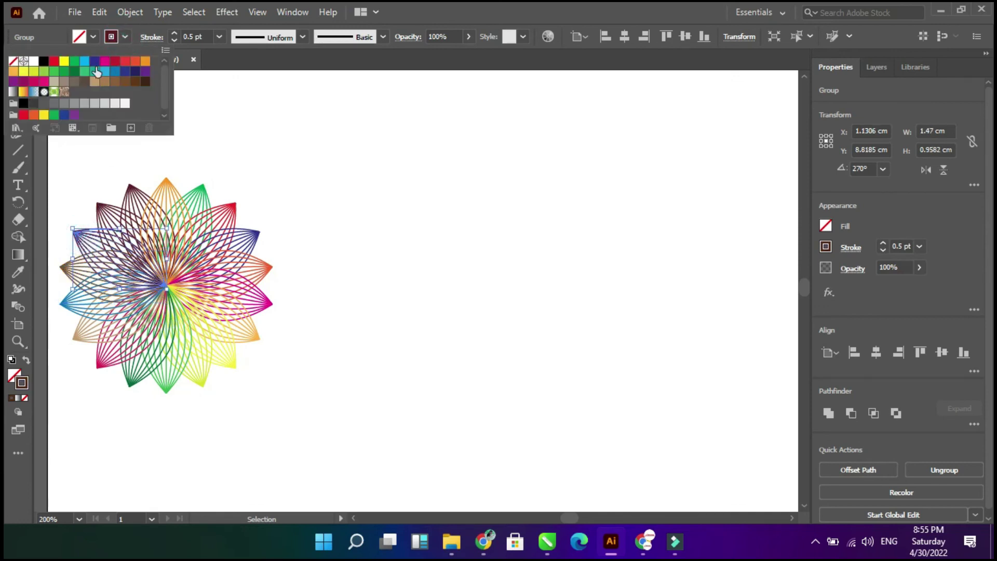
left_click(64, 62)
left_click(102, 206)
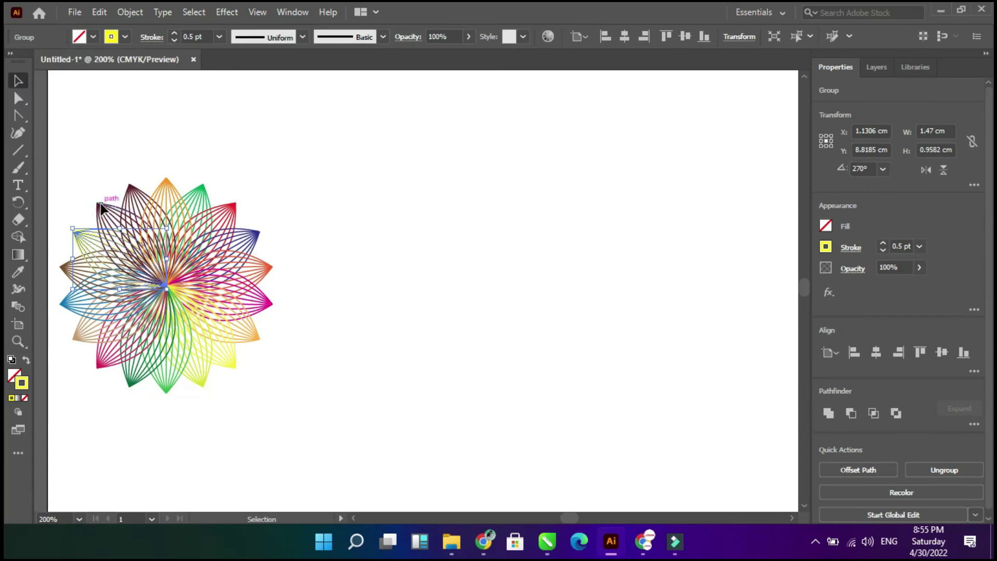
left_click(124, 35)
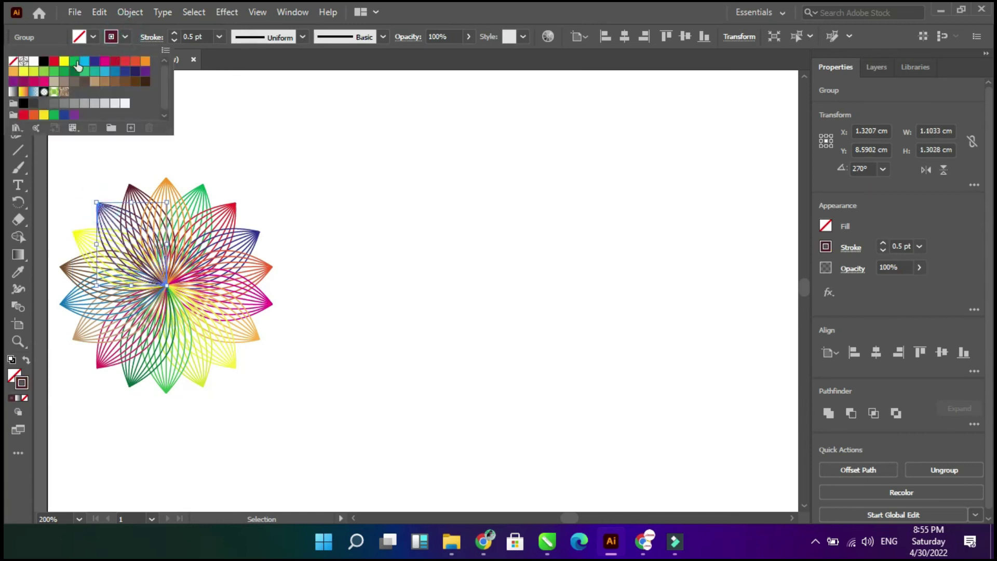
left_click(54, 60)
left_click(217, 144)
left_click(134, 192)
left_click(126, 35)
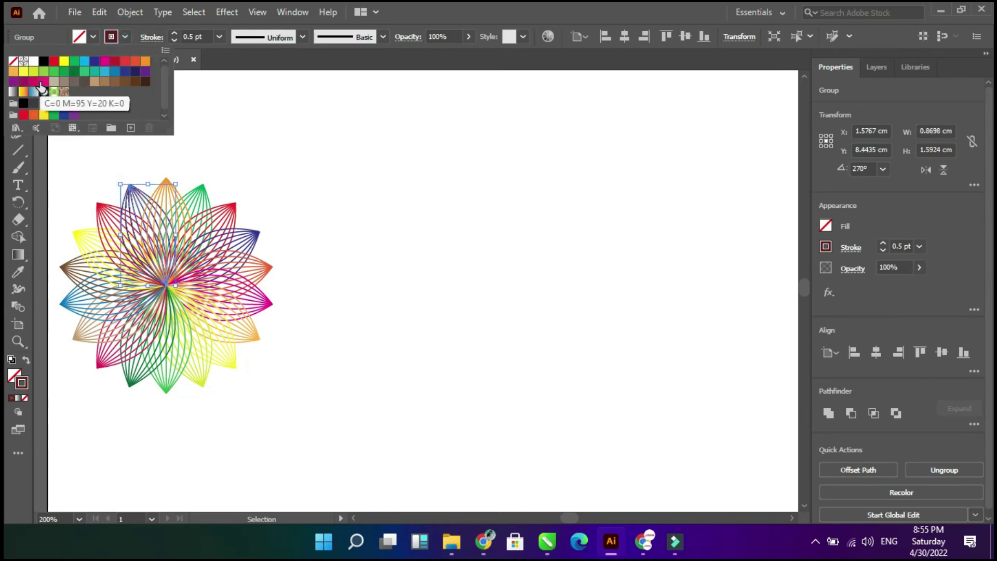
left_click(24, 89)
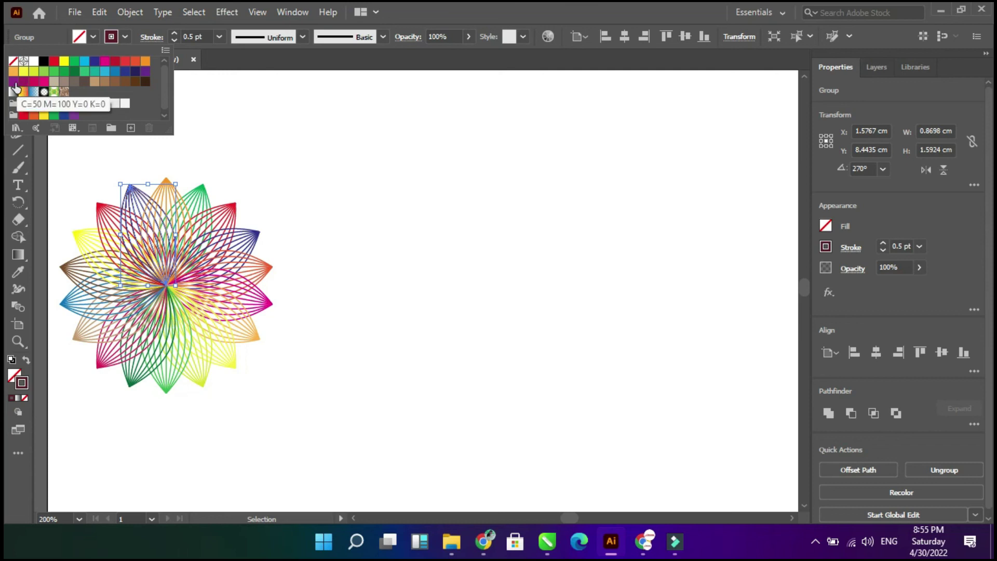
left_click(322, 185)
left_click(240, 142)
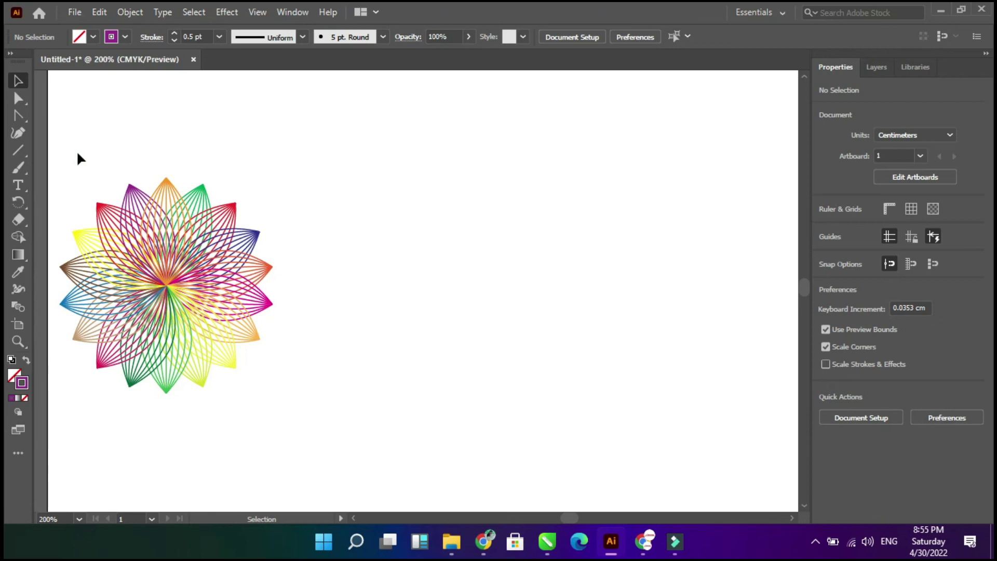
Zoom in on the flower, then pan and set 300% so it fills the view.
key("ctrl+space")
left_click_drag(49, 172, 297, 393)
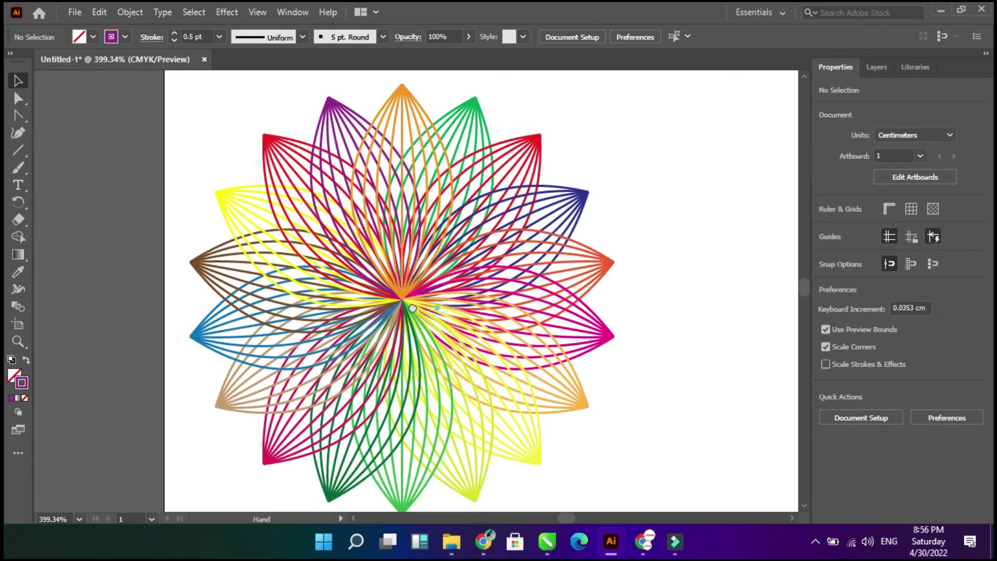
left_click_drag(412, 308, 240, 293)
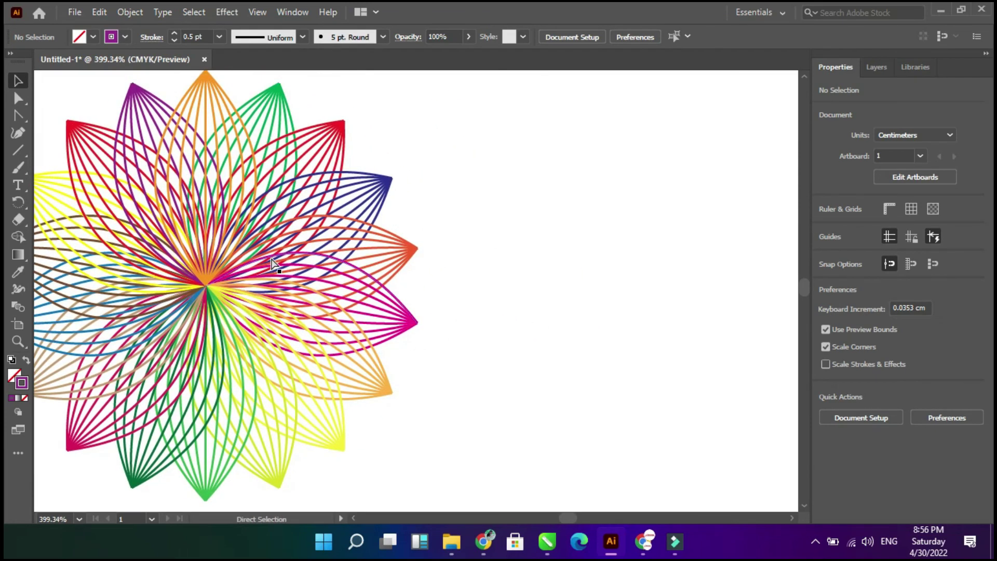
key("ctrl+minus")
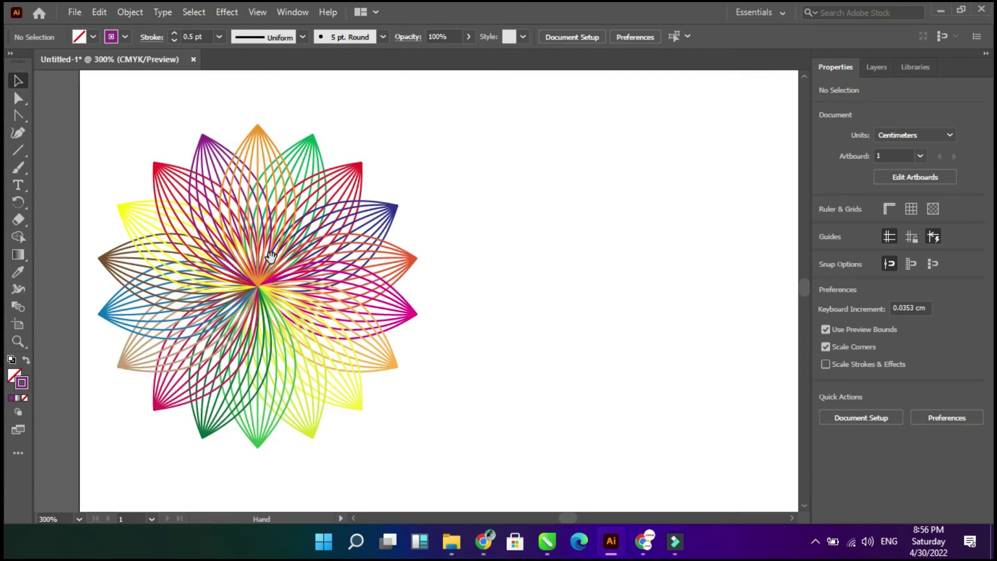
left_click_drag(260, 249, 217, 259)
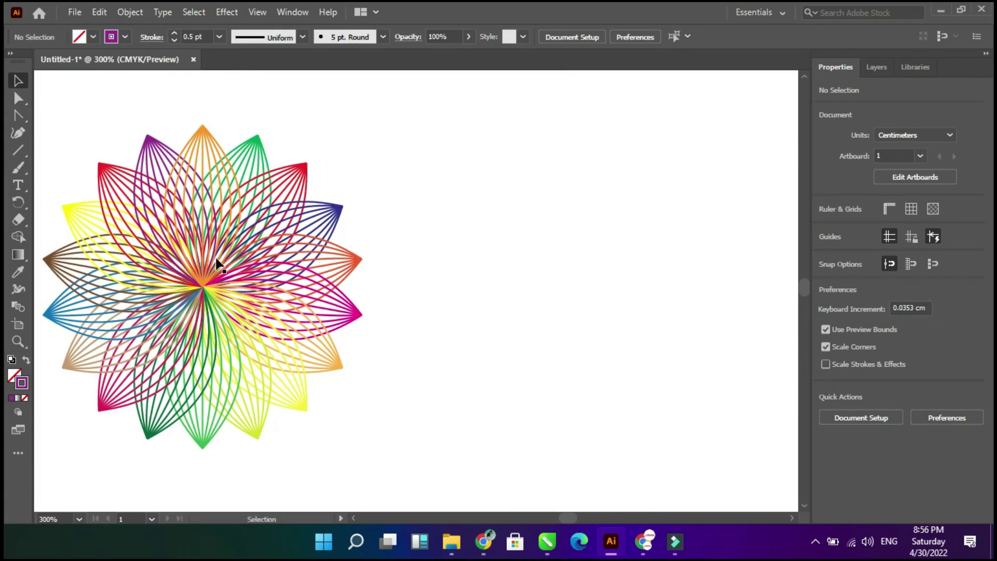